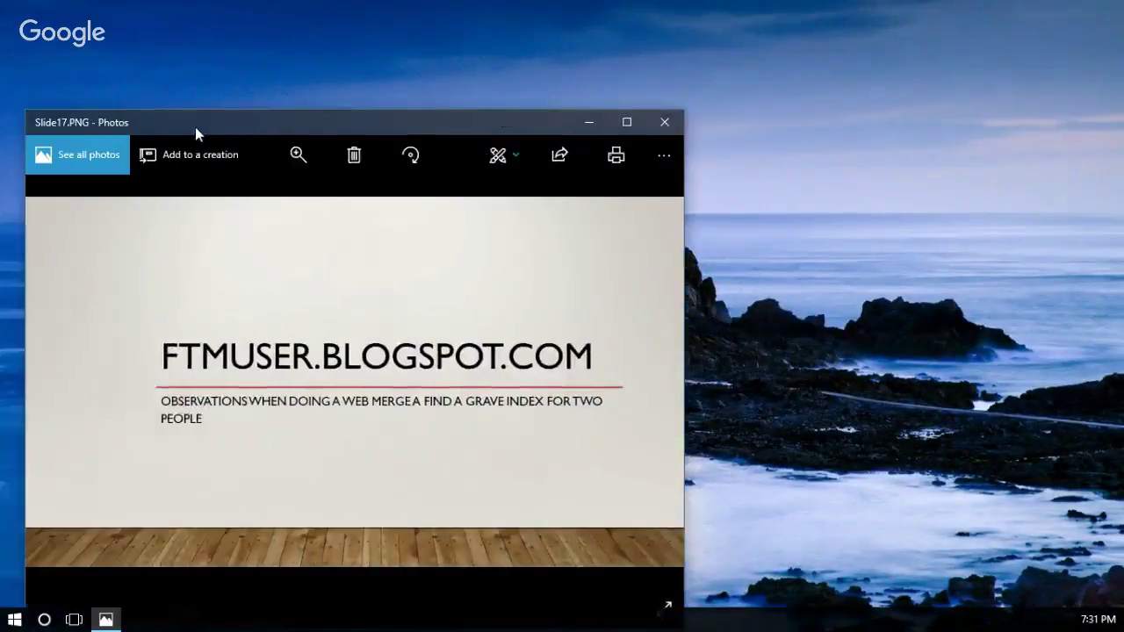
Reposition the slide image window and show the slide full screen
left_click_drag(195, 131, 556, 80)
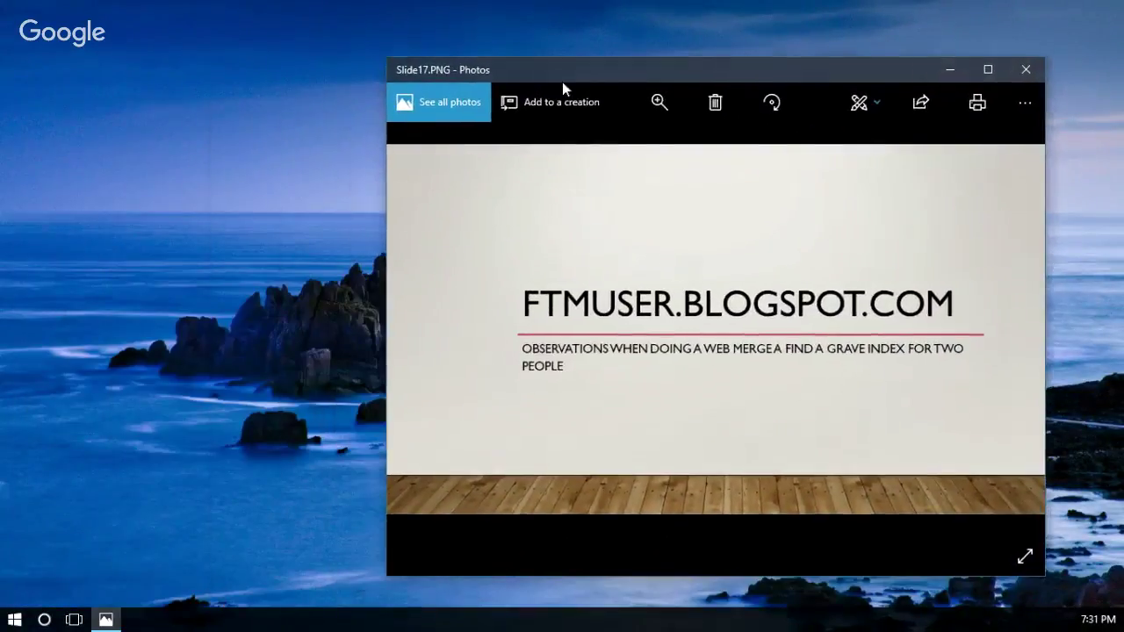
left_click(1025, 562)
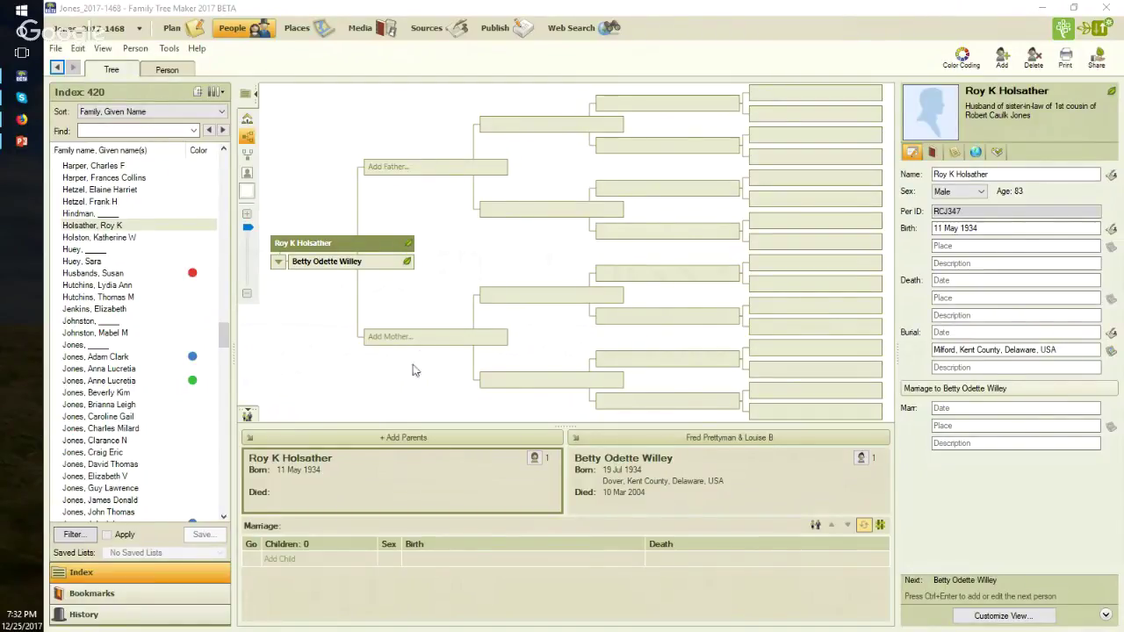
Open the selected husband's web hint and review the spouse listed in its U.S., Find A Grave Index record
left_click(411, 246)
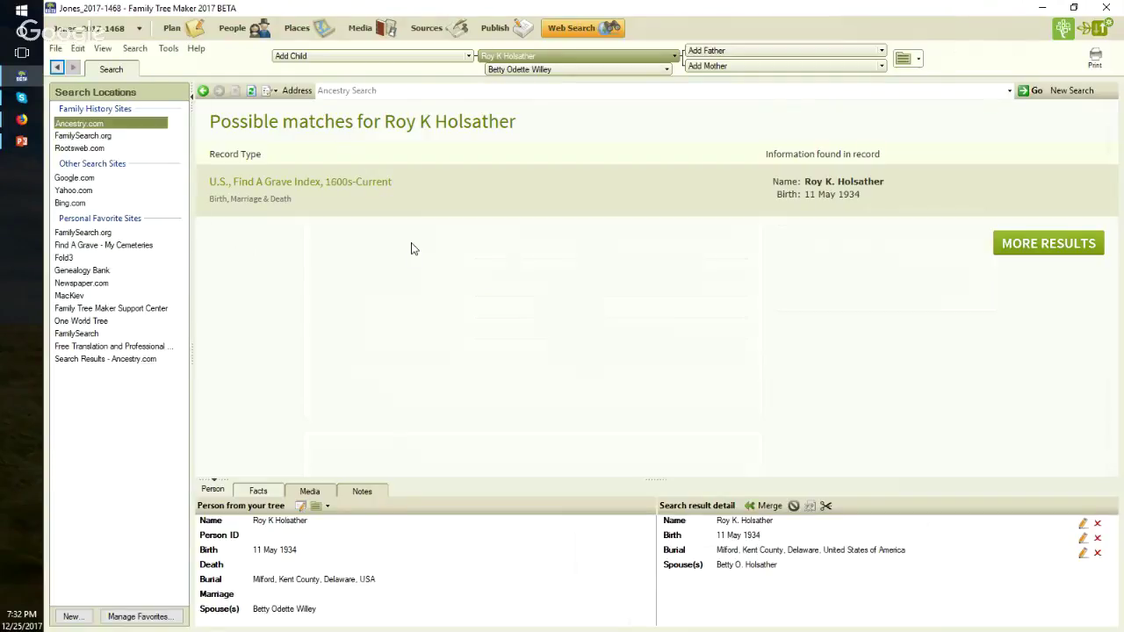
left_click(333, 188)
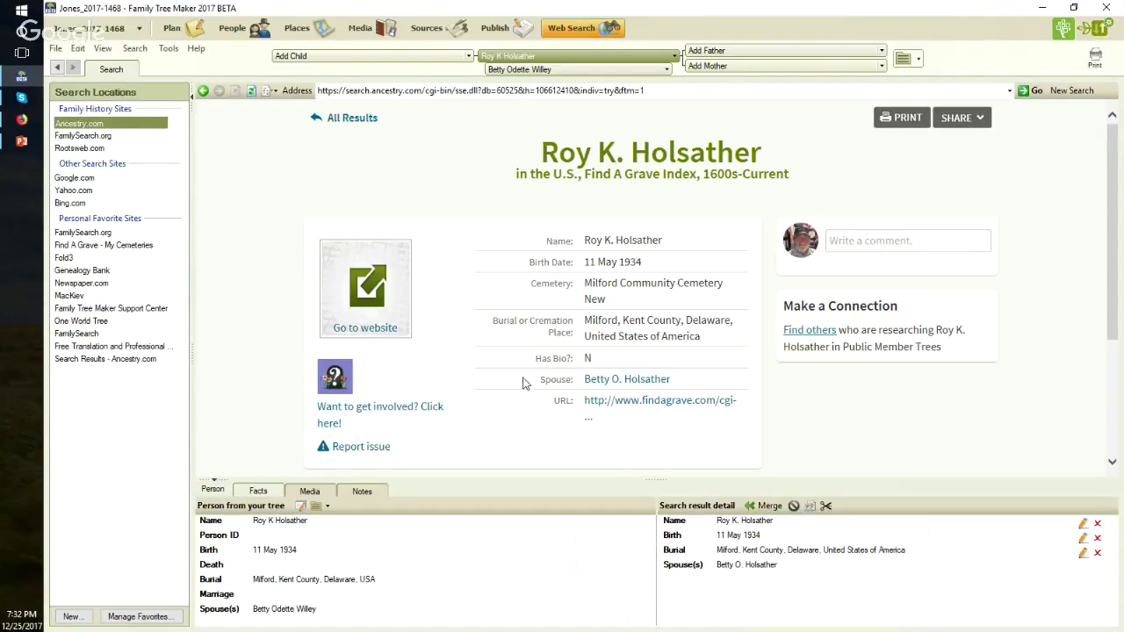
left_click_drag(545, 386, 687, 384)
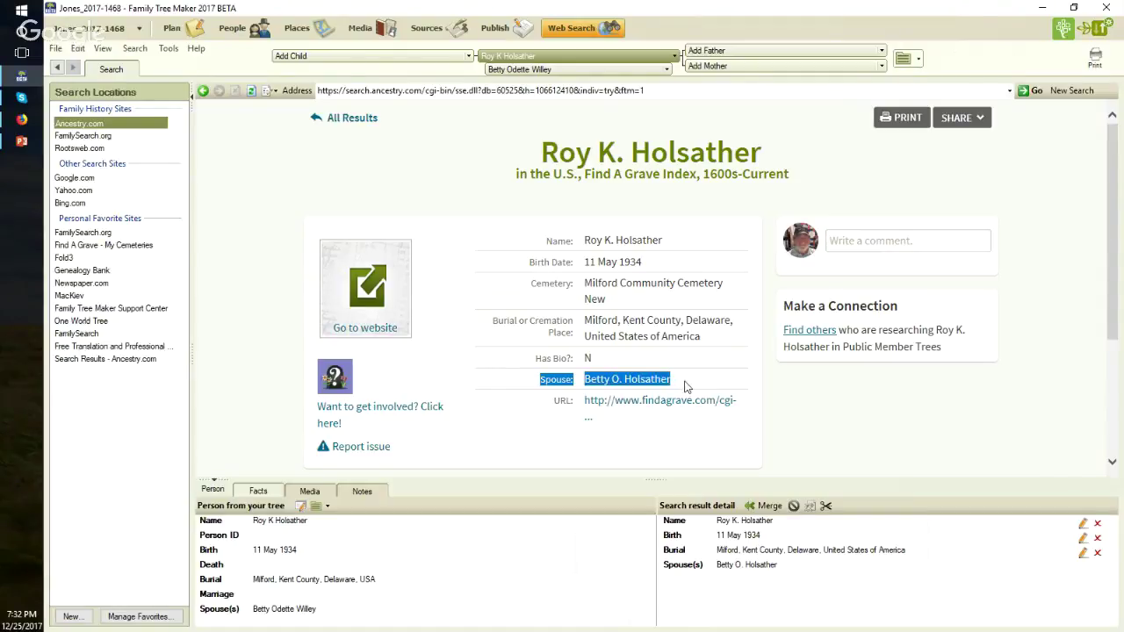
left_click(531, 457)
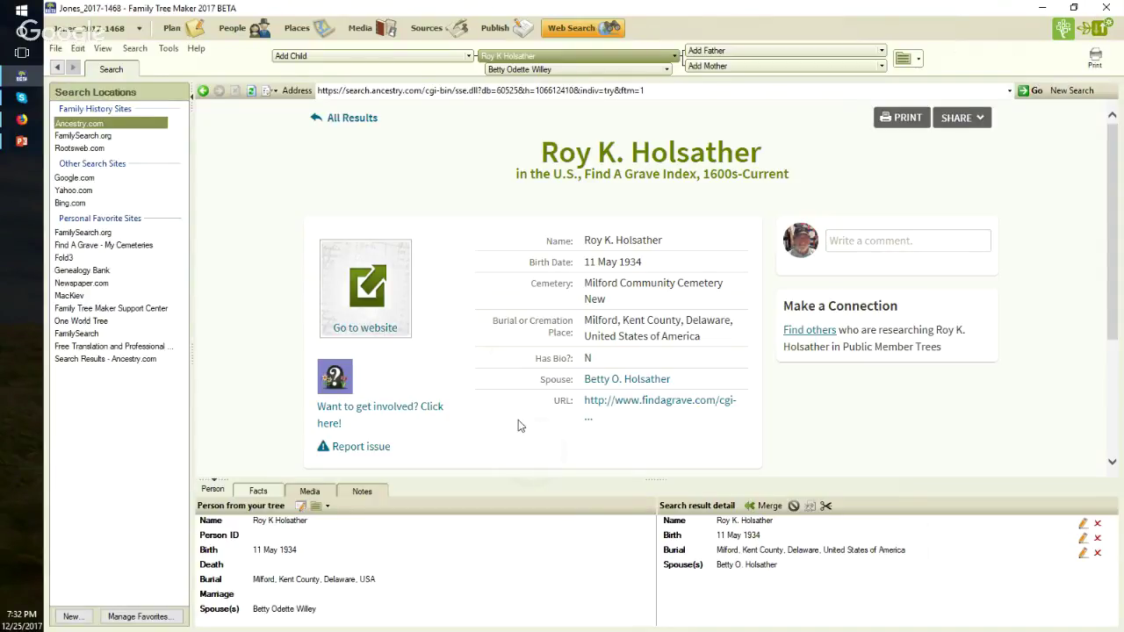
Start merging the record into the tree, discarding the web version of the husband's name while keeping its sources, and continue to the spouse
left_click(768, 509)
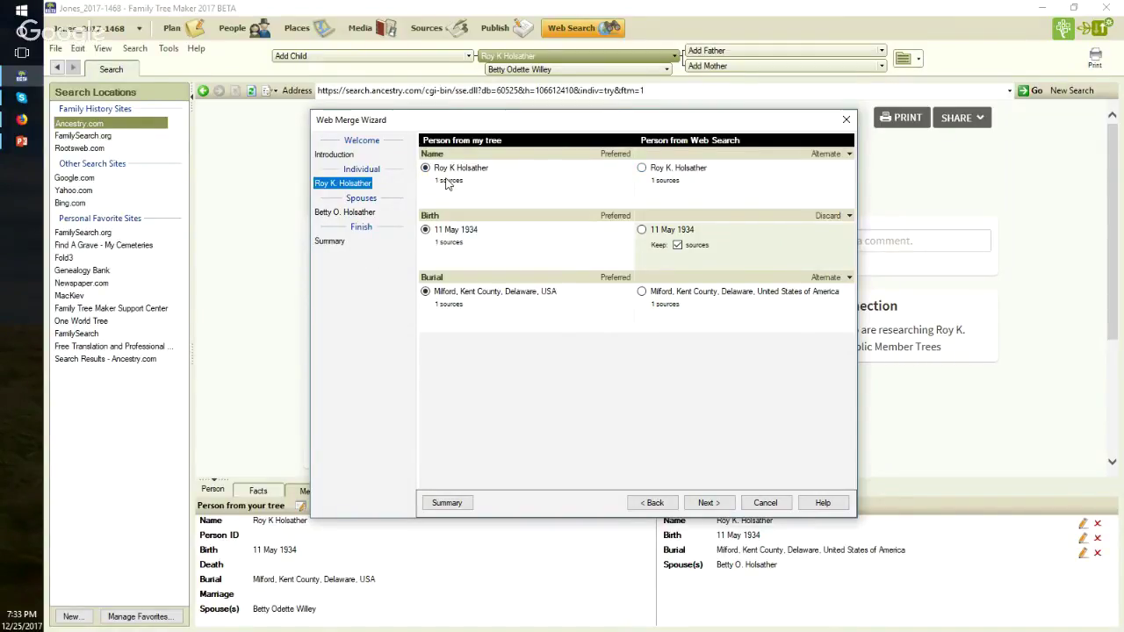
left_click(848, 155)
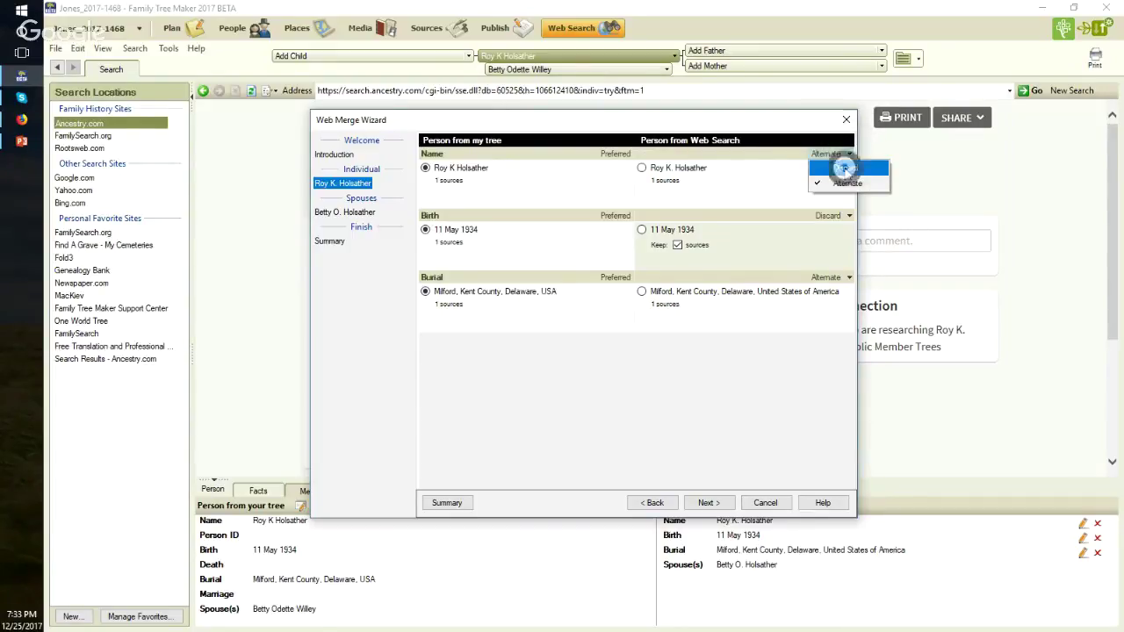
left_click(845, 167)
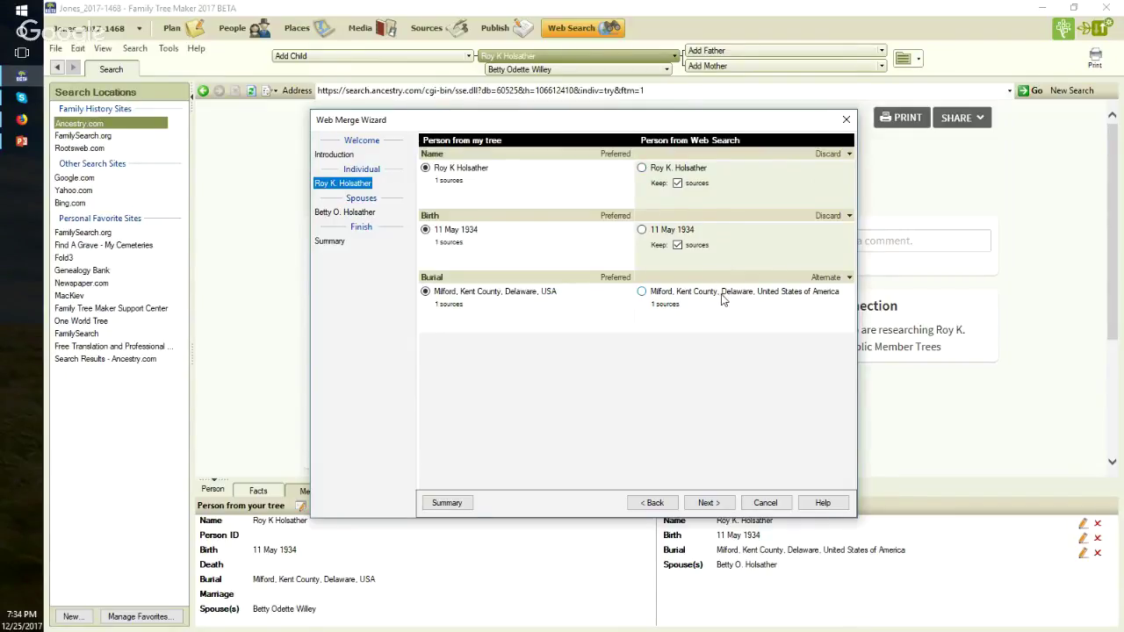
left_click(708, 503)
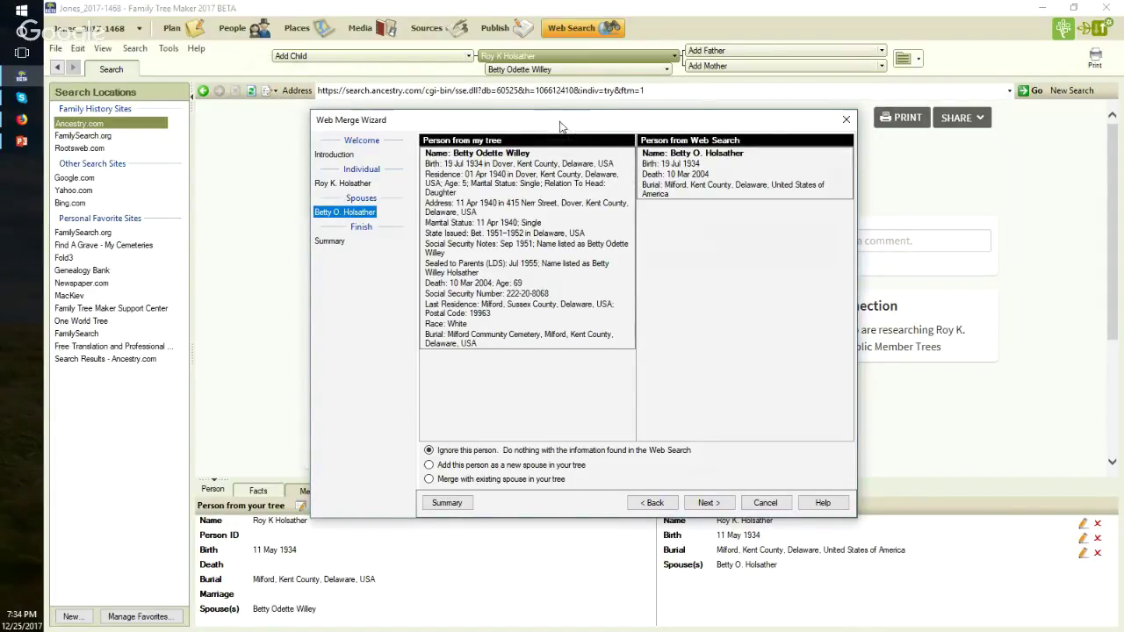
Choose to merge the record's spouse with the existing spouse in the tree and continue to her fact comparison
left_click_drag(547, 134, 602, 410)
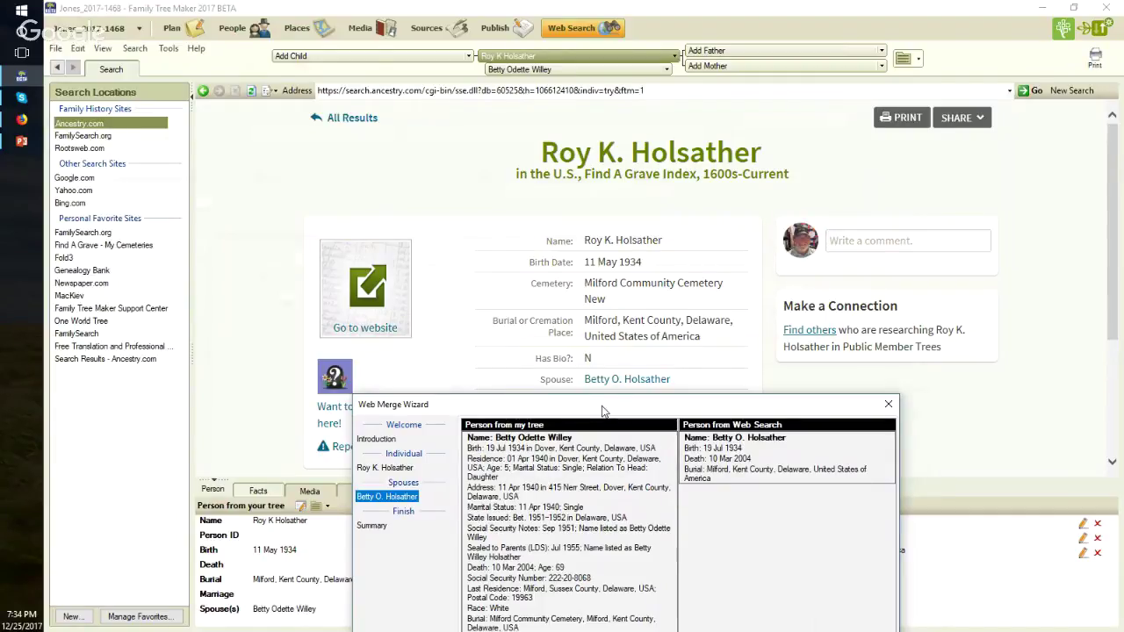
left_click_drag(602, 410, 523, 114)
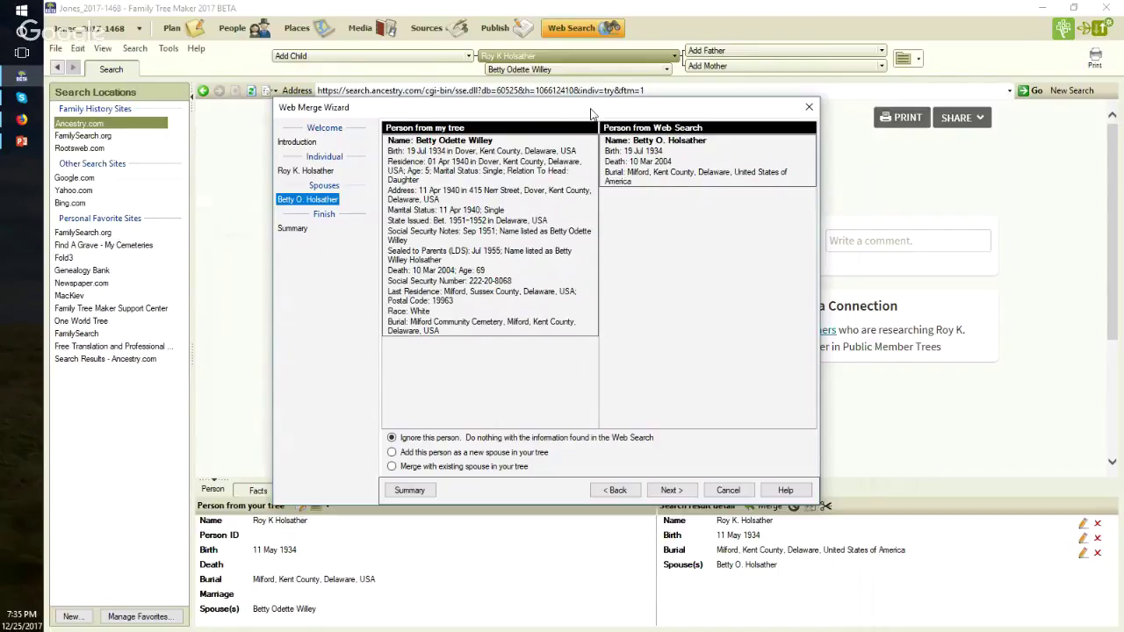
mouse_move(591, 114)
left_mouse_down()
mouse_move(586, 422)
mouse_move(587, 396)
mouse_move(575, 403)
mouse_move(578, 130)
mouse_move(603, 105)
left_mouse_up()
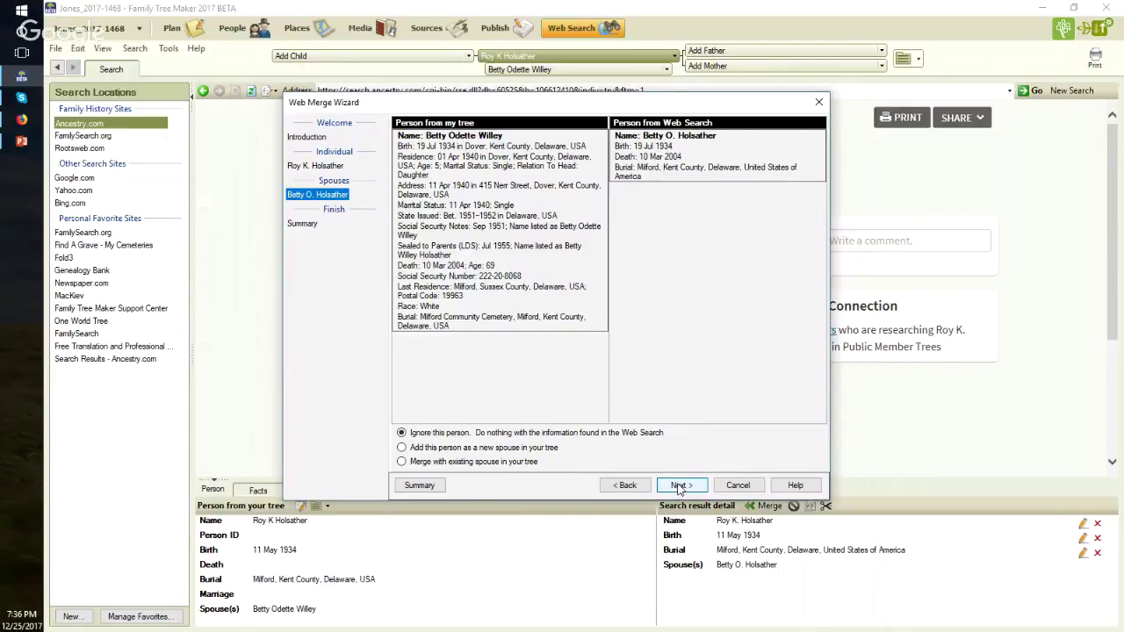
left_click(401, 461)
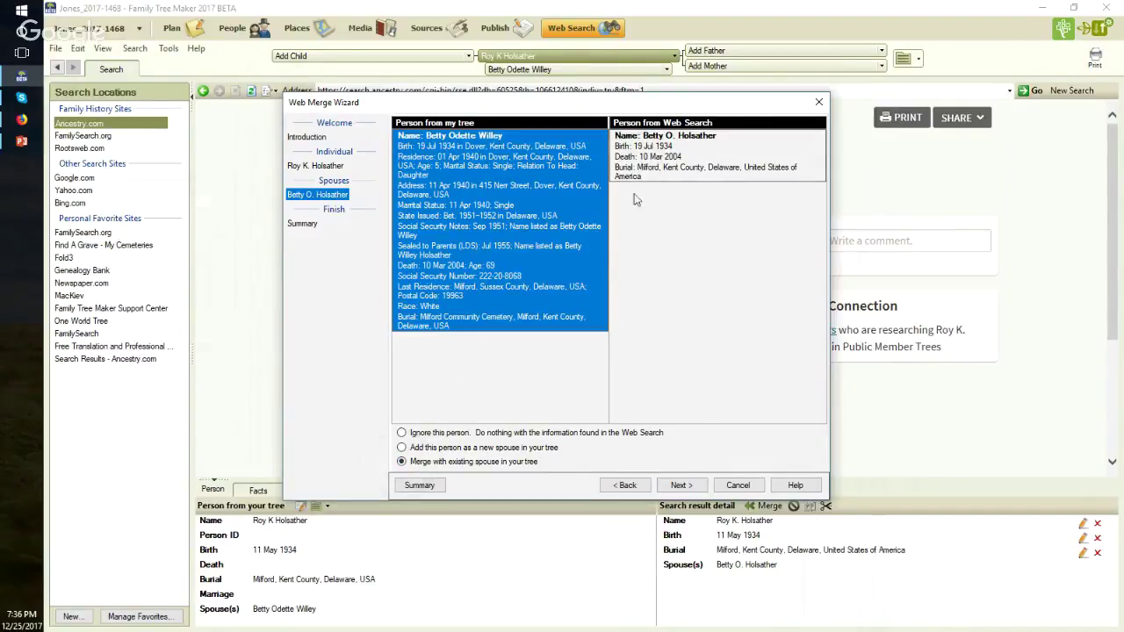
left_click(682, 487)
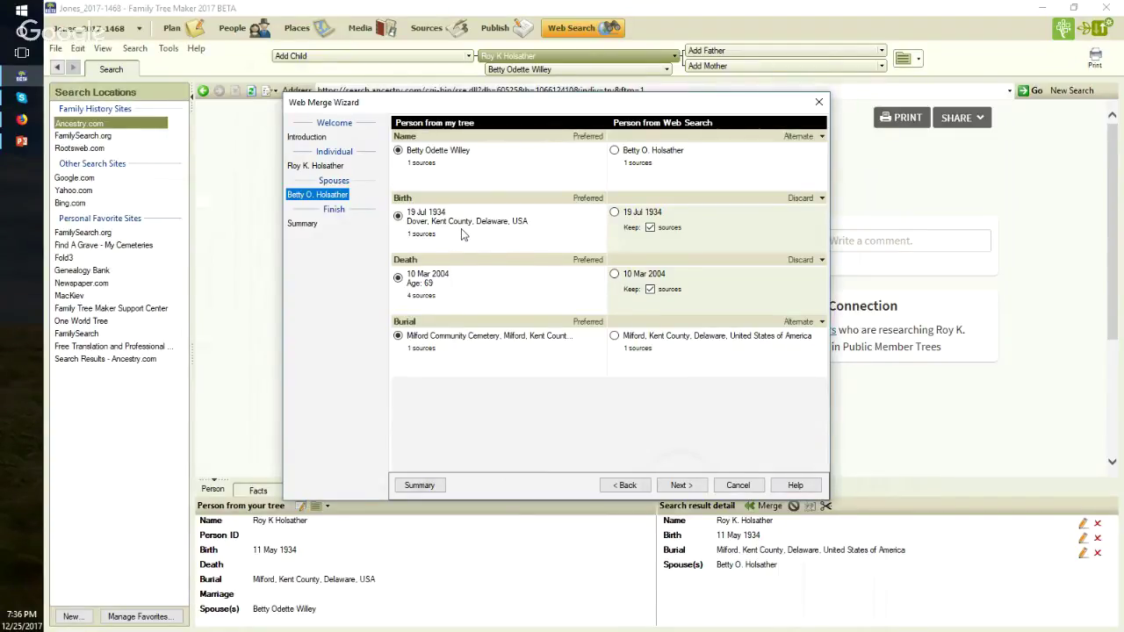
Mark the spouse's web birth fact as Alternate and discard her web burial fact while keeping its sources
left_click(821, 199)
left_click(817, 228)
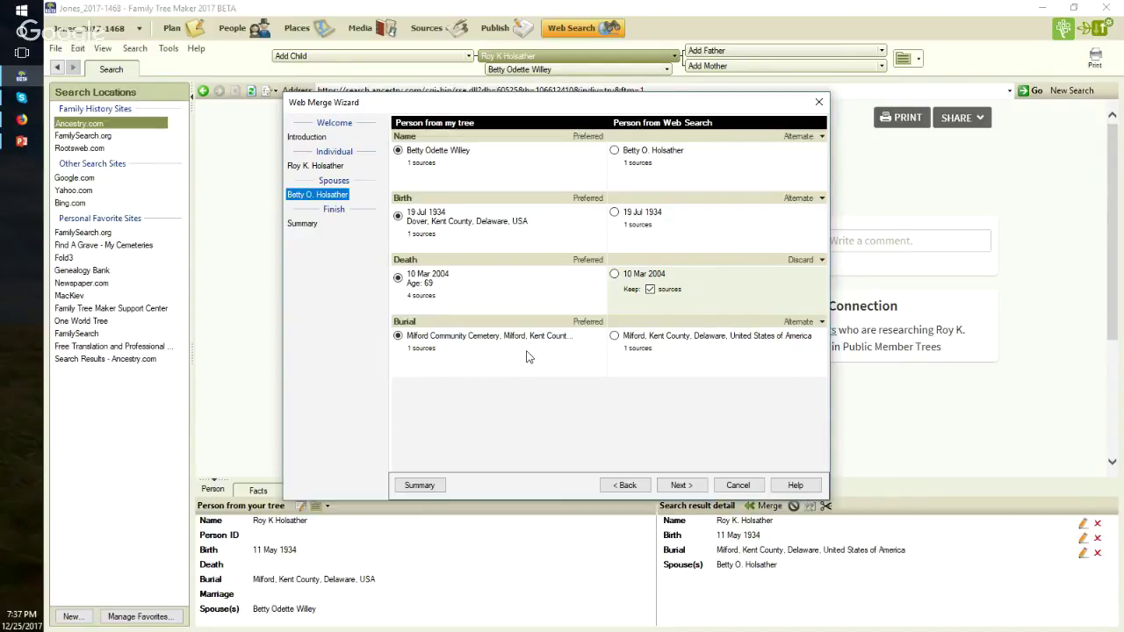
left_click(820, 322)
left_click(816, 336)
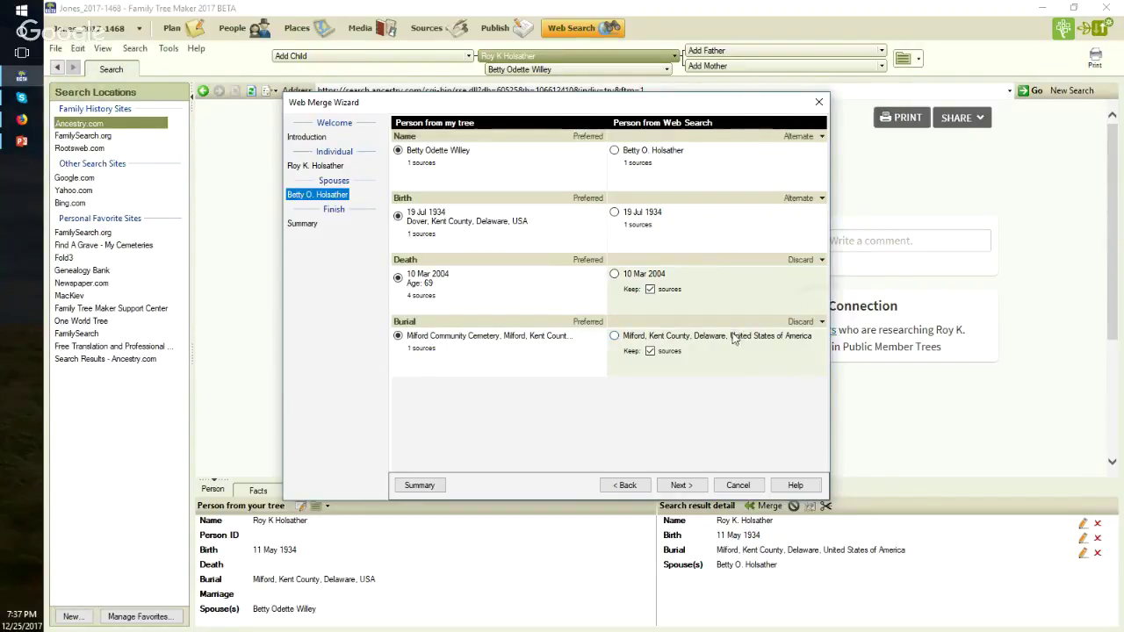
Proceed to the merge summary, run the merge and close the completed progress dialog
left_click(681, 485)
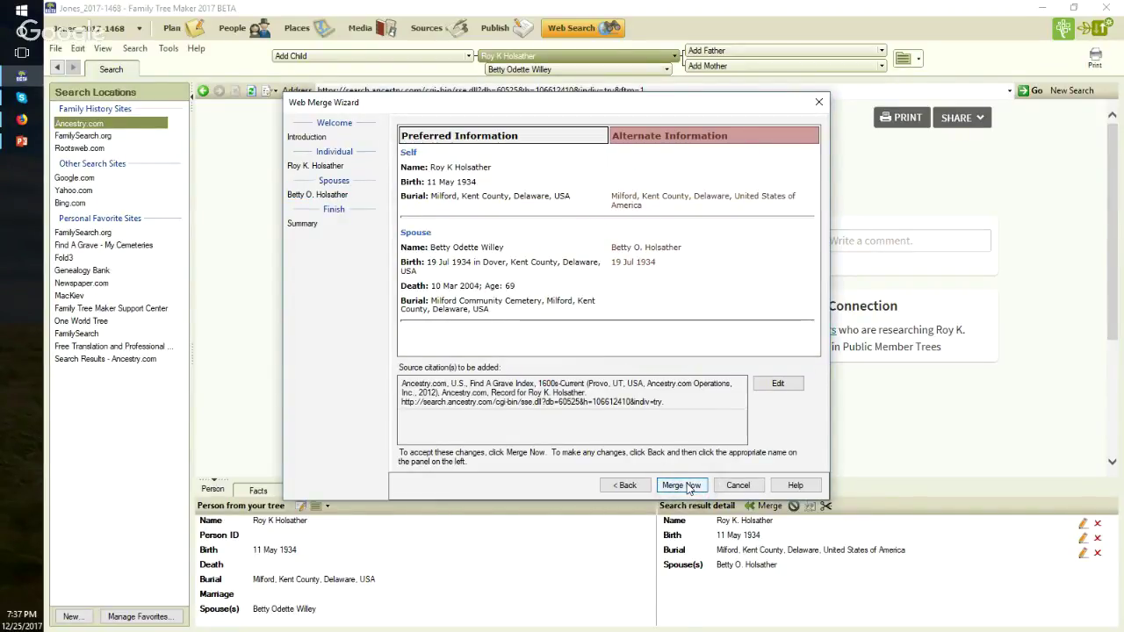
left_click(687, 488)
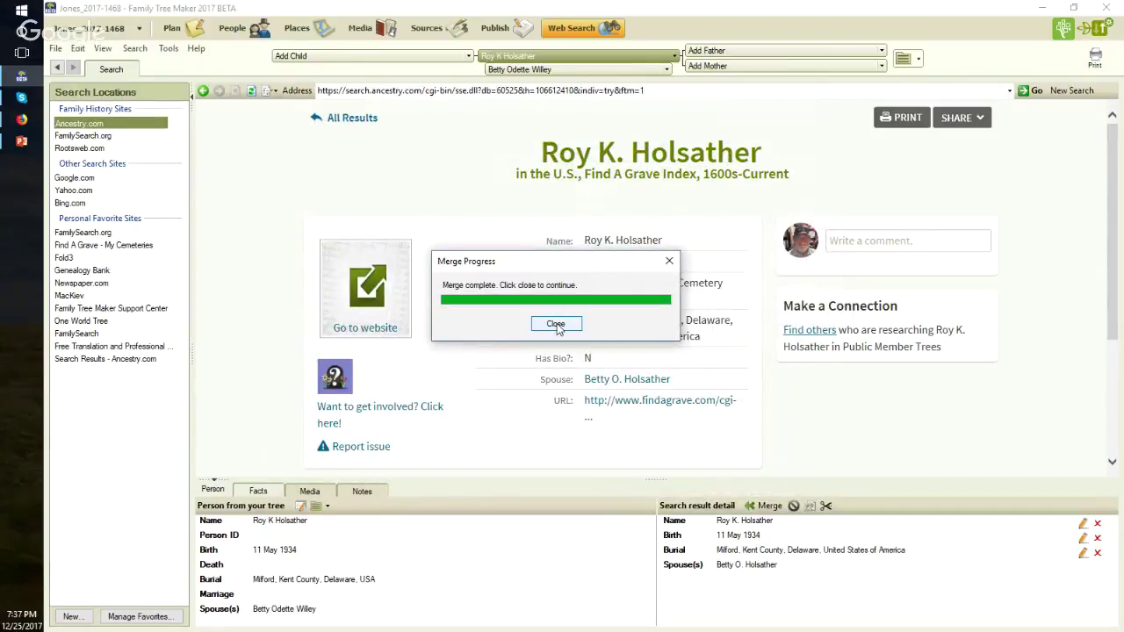
left_click(556, 323)
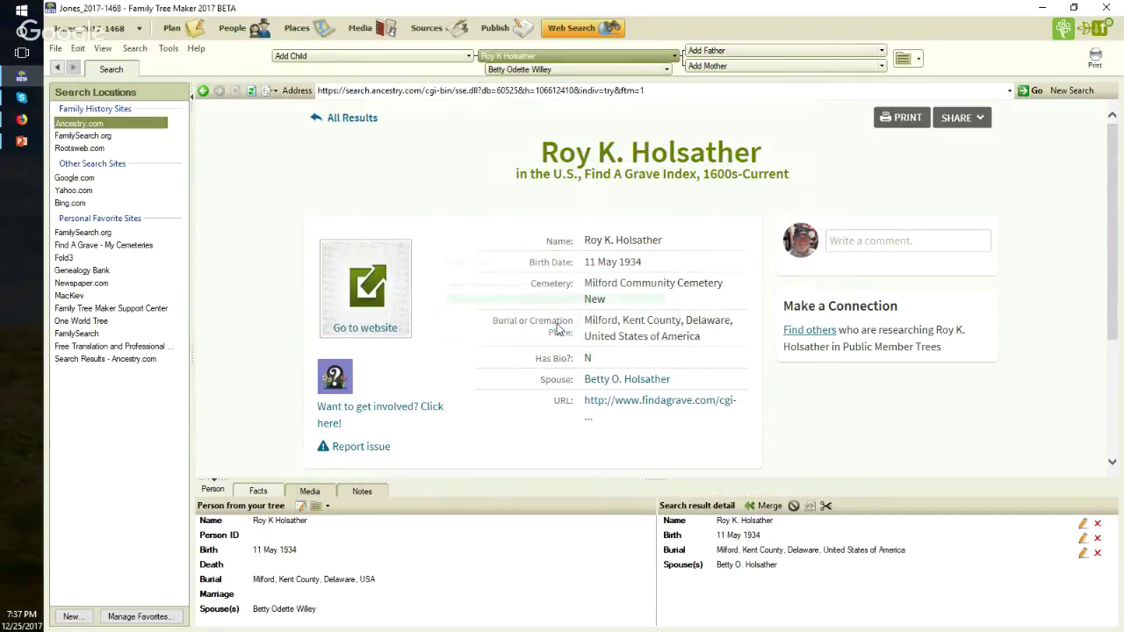
Open the husband's Find A Grave Index record page in a new window
left_click(275, 91)
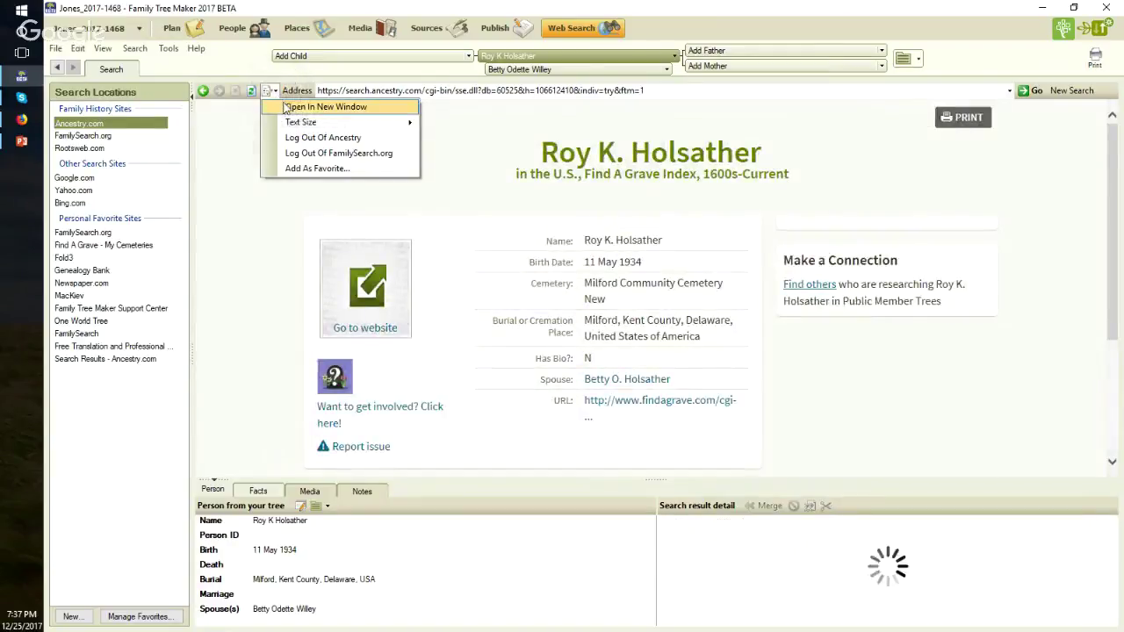
left_click(283, 106)
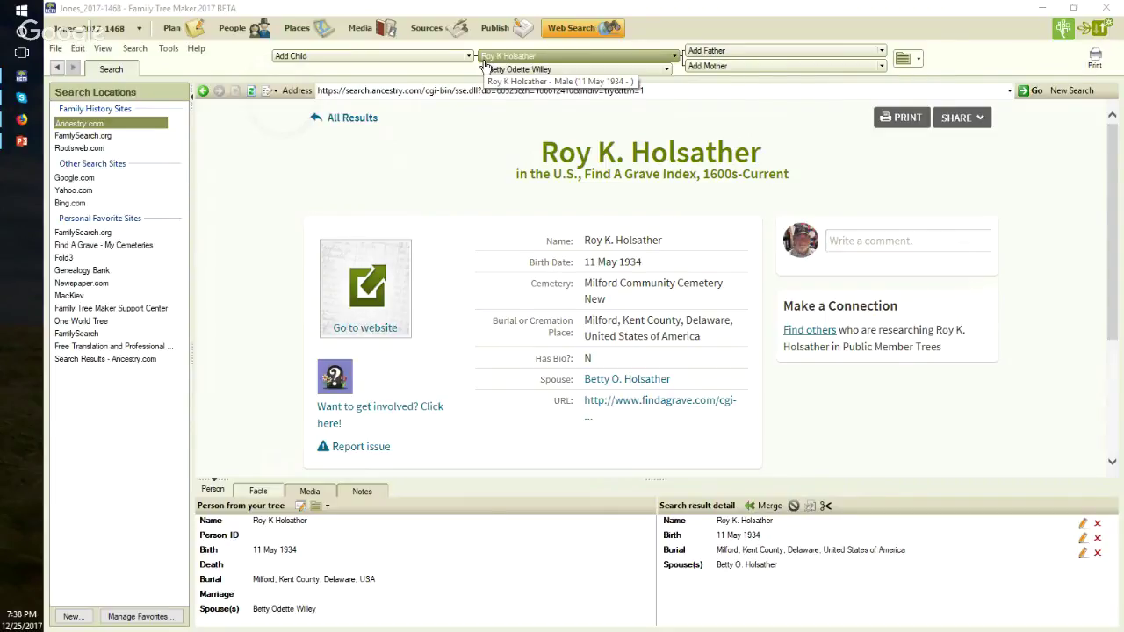
Open the husband's individual facts and review the source citations on his preferred name, birth and both burial facts
left_click(234, 36)
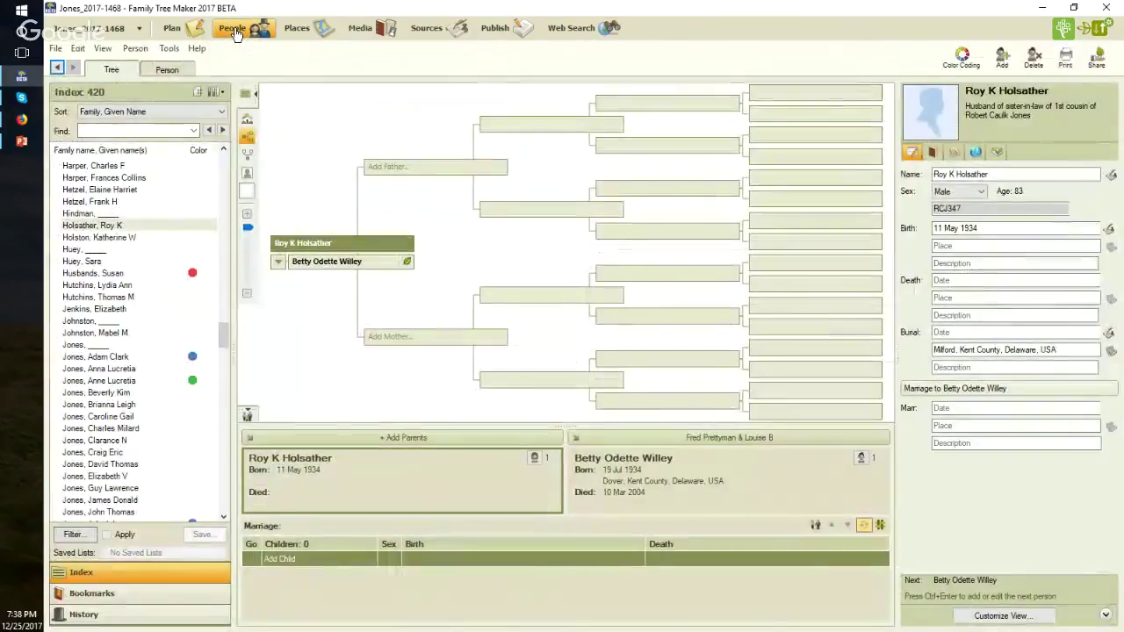
left_click(167, 71)
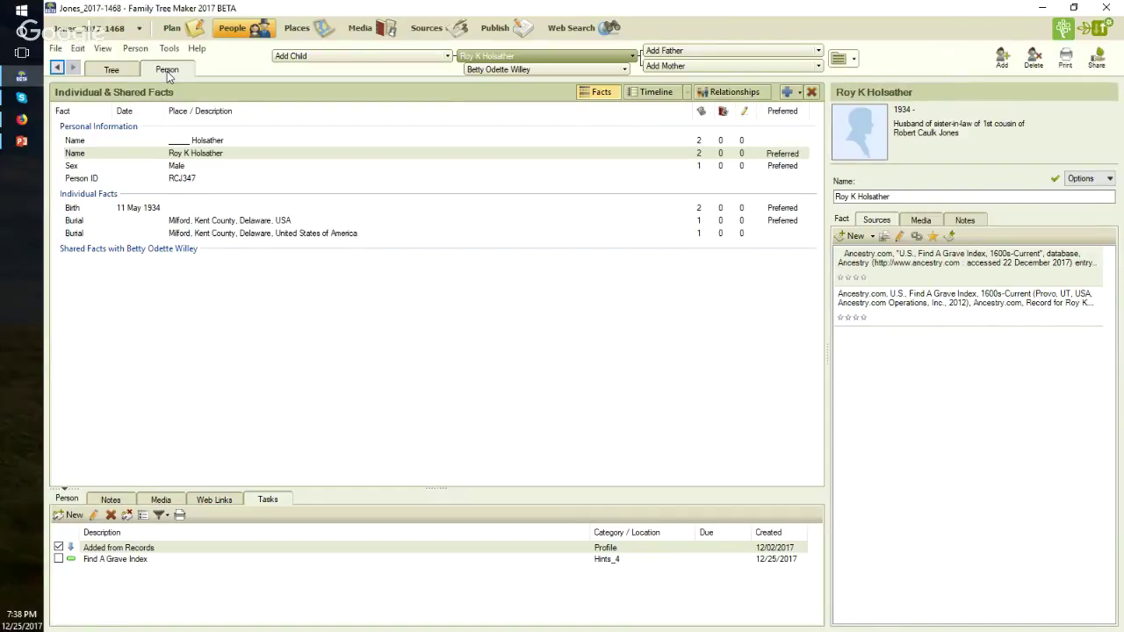
left_click(207, 155)
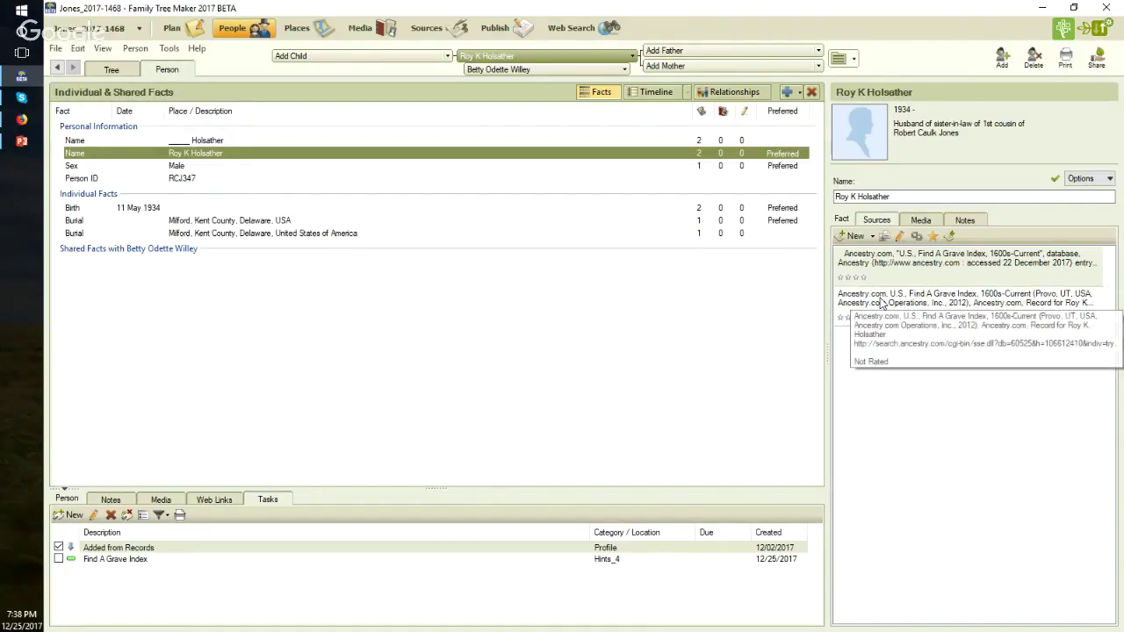
left_click(881, 299)
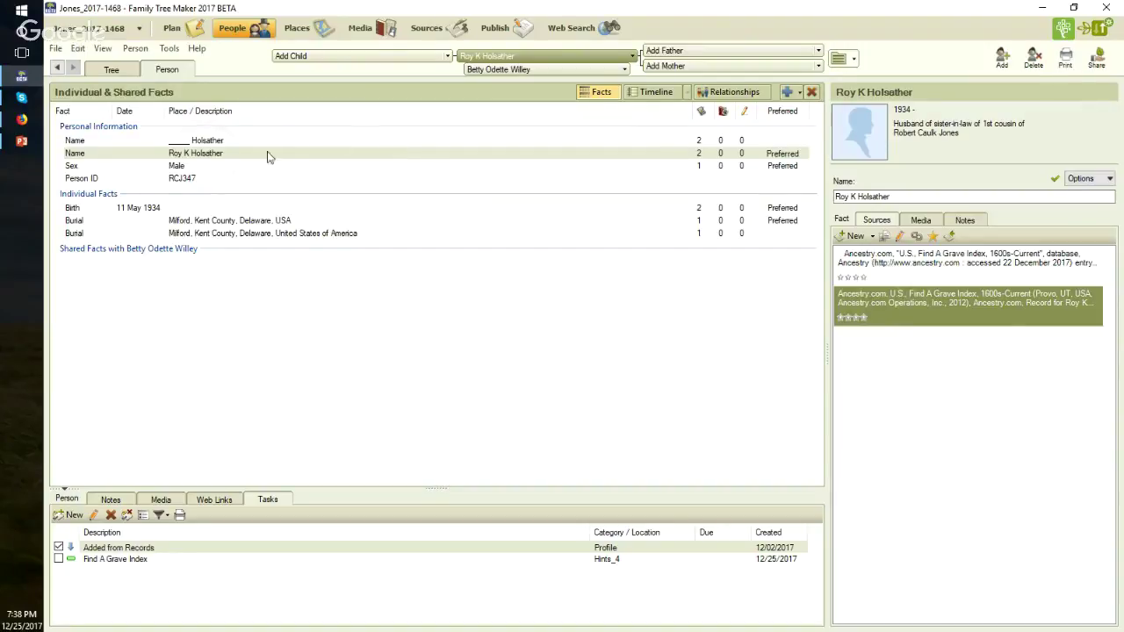
left_click(204, 208)
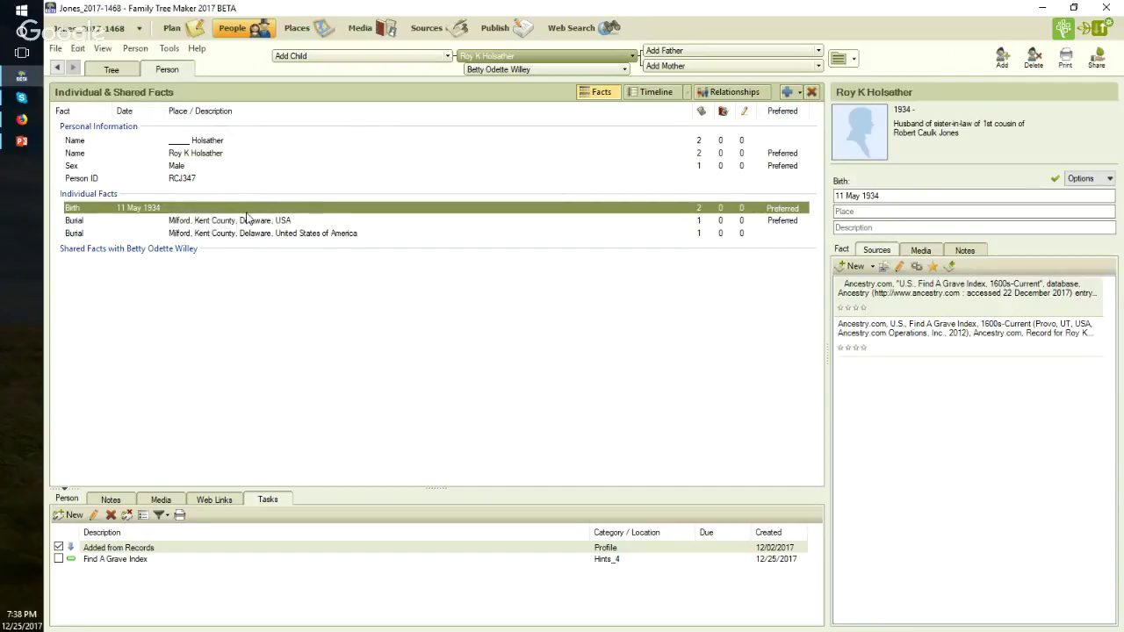
left_click(267, 221)
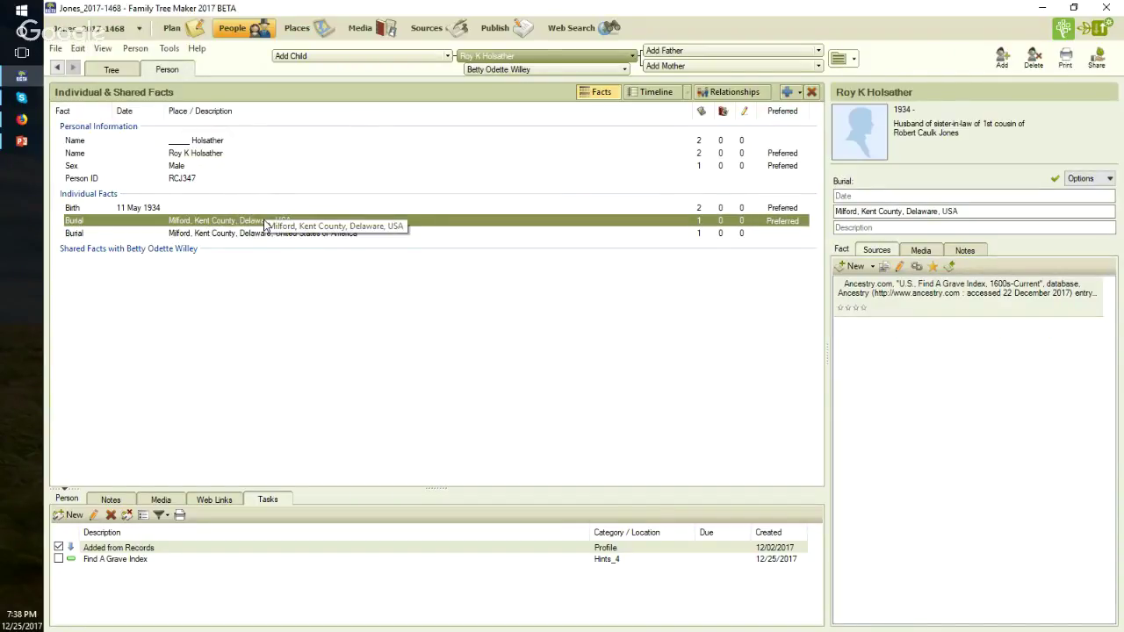
left_click(266, 235)
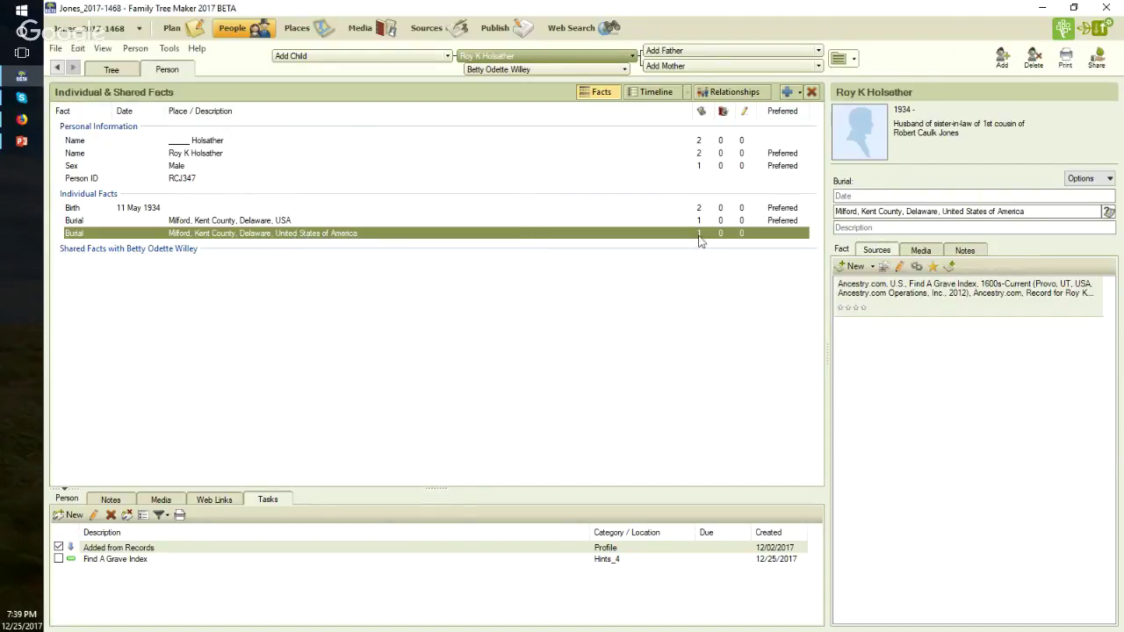
Switch to the browser's Find A Grave record, copy "Milford Community Cemetery", and return to the burial fact in Family Tree Maker
left_click(838, 212)
left_click(965, 288)
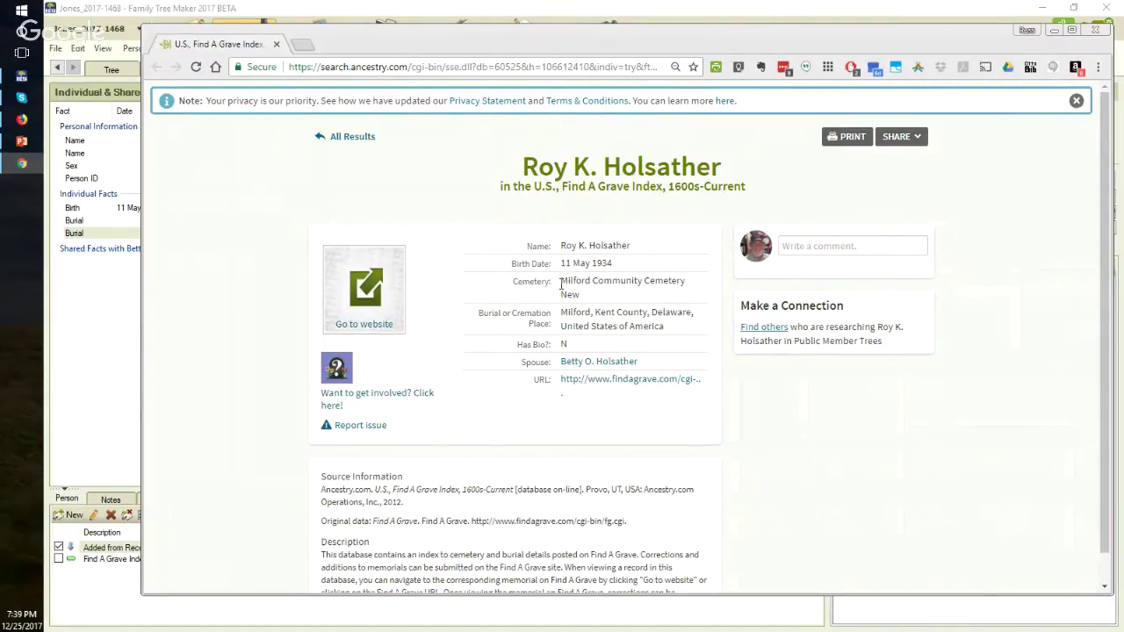
left_click_drag(563, 283, 689, 283)
key("ctrl+c")
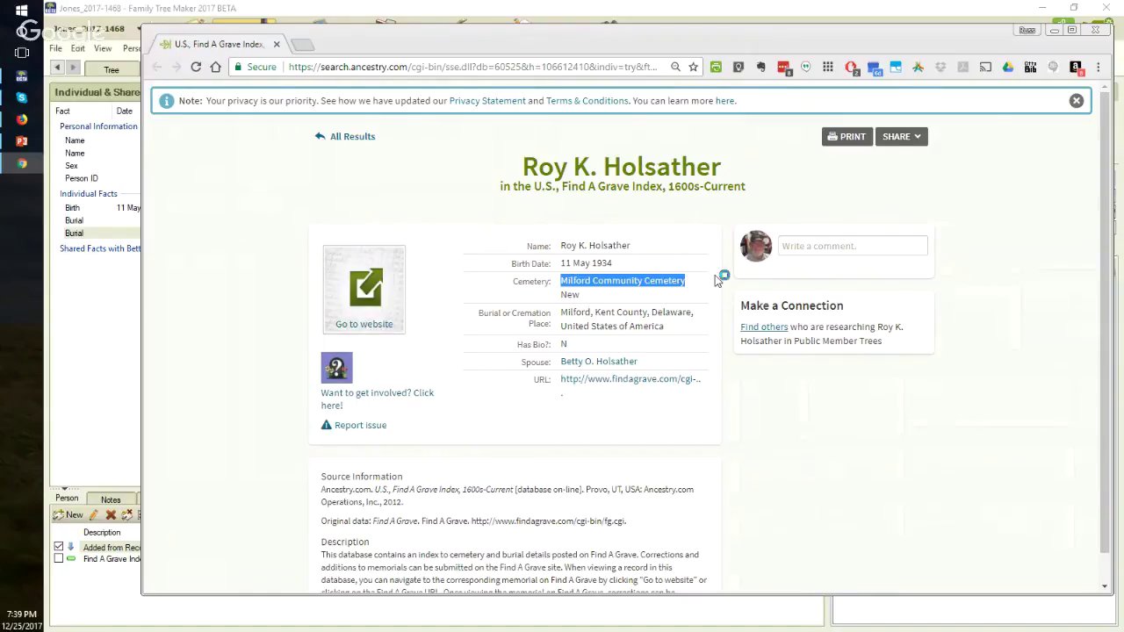
left_click(1054, 29)
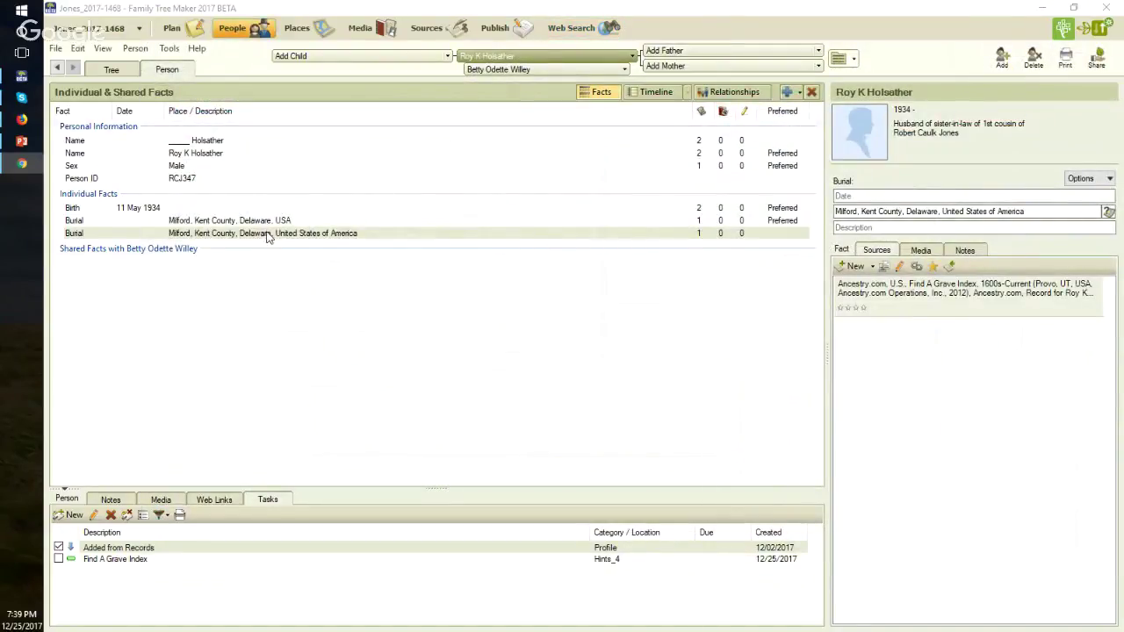
Add "Milford Community Cemetery," in front of the place name of the husband's second burial fact
left_click(835, 212)
key("ctrl+v")
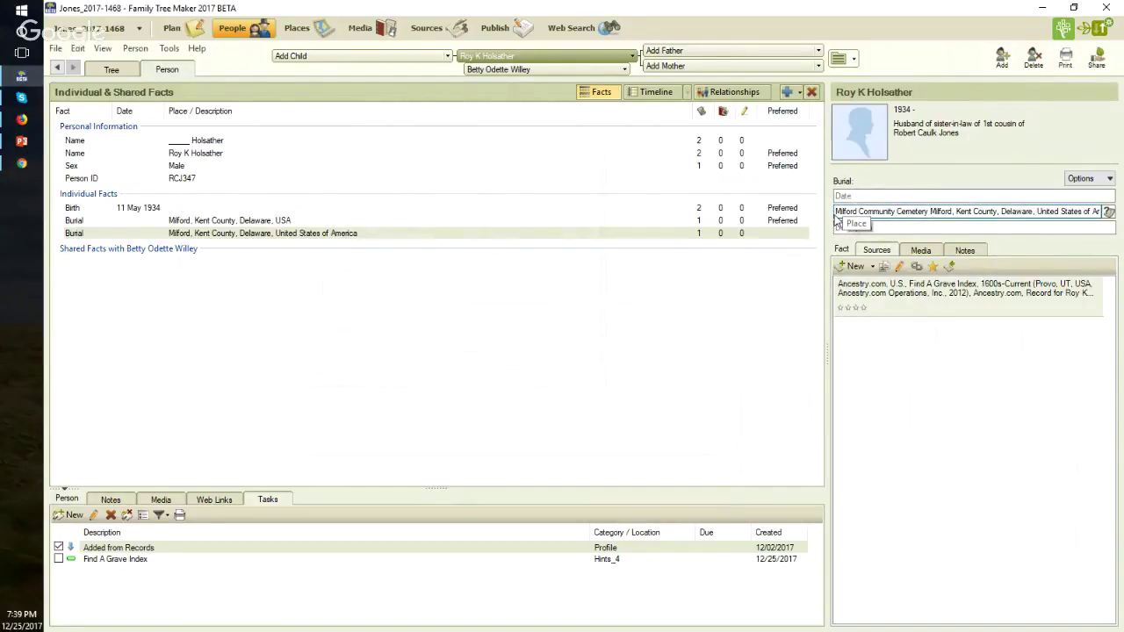
type(",")
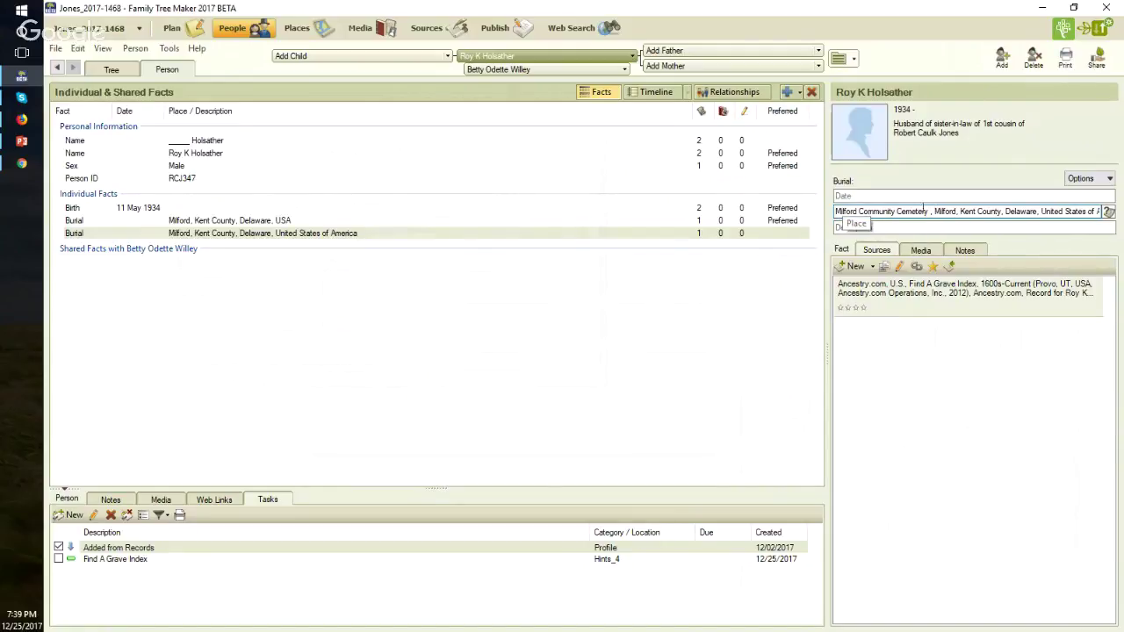
Resolve the burial place, moving Milford Community Cemetery into the place detail and replacing the rest with "Milford, Kent County, Delaware, USA"
left_click(1108, 212)
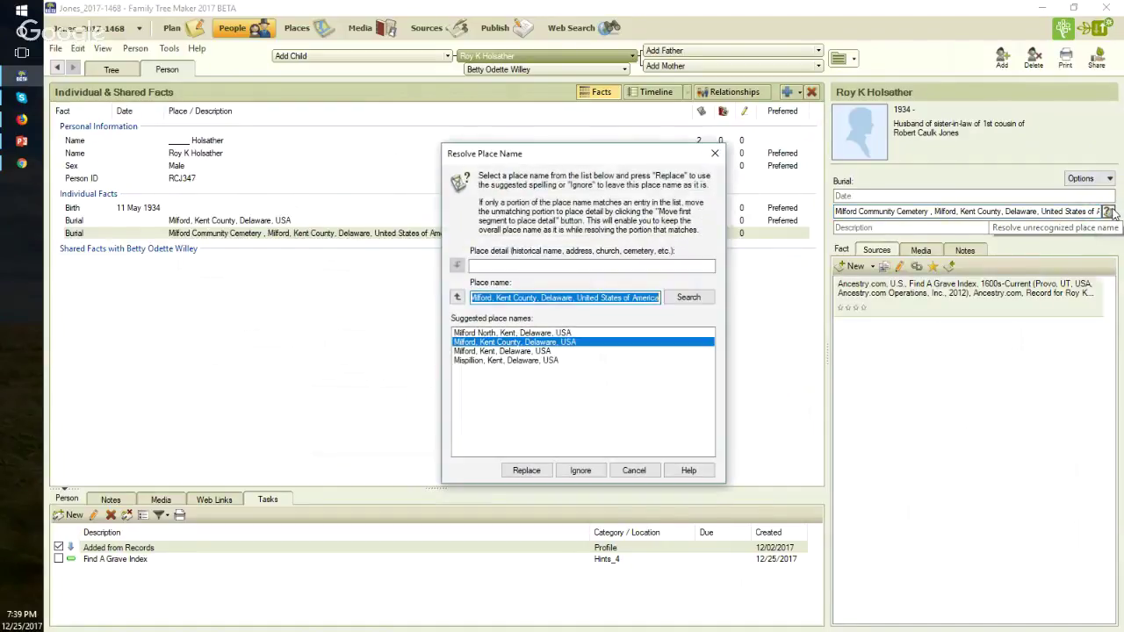
left_click(457, 297)
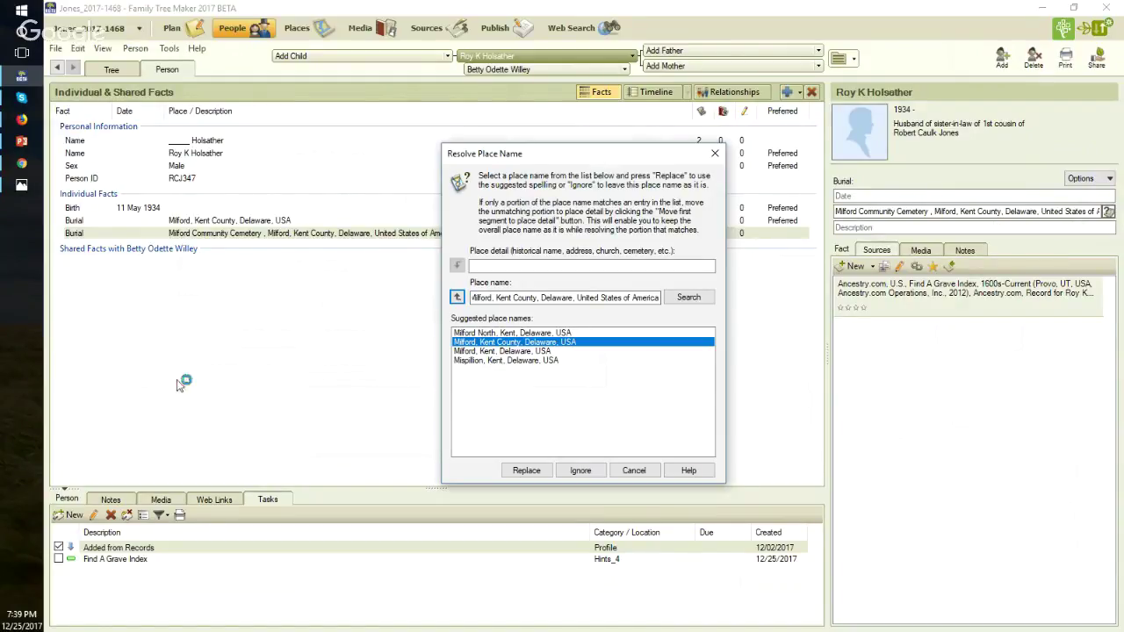
left_click(457, 297)
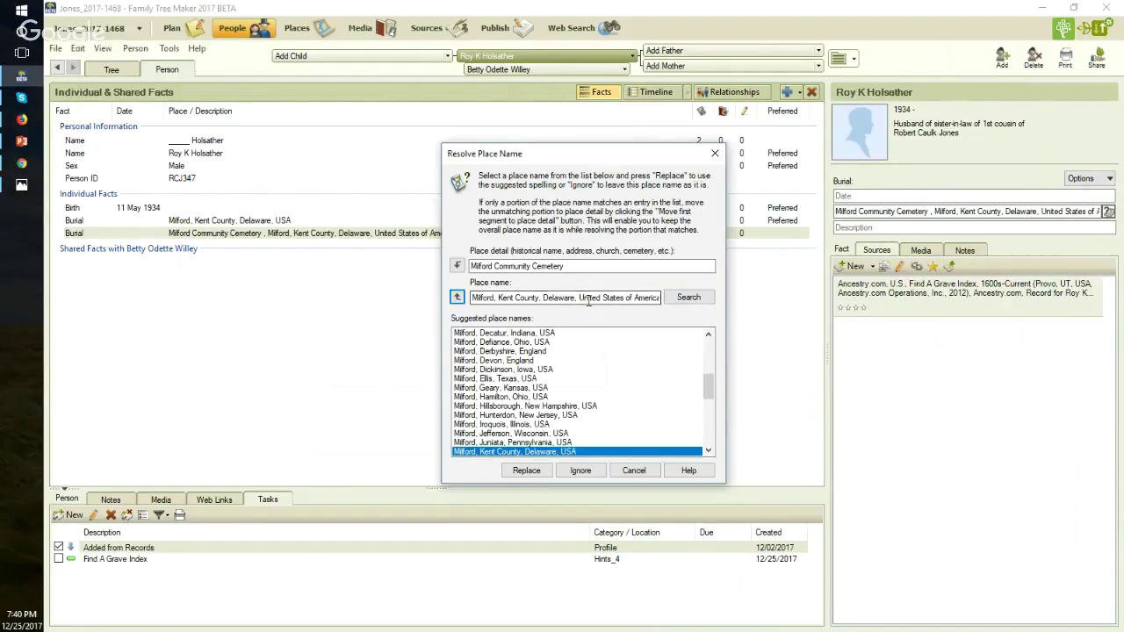
left_click(530, 469)
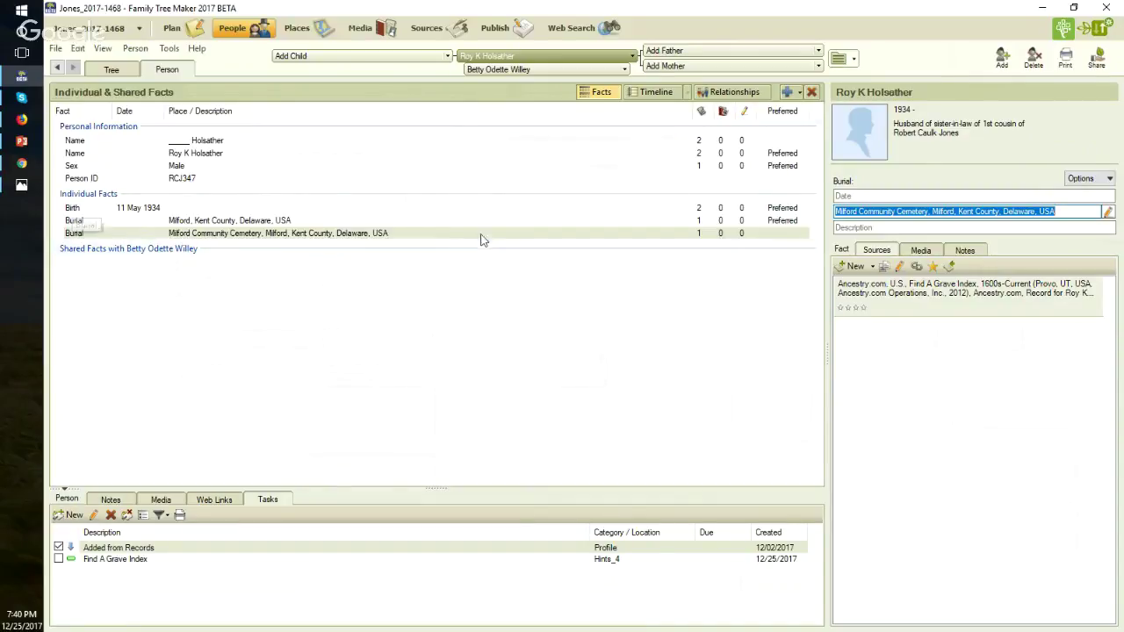
Open the wife's individual facts and review the sources of her two placeless birth facts and her non-preferred death fact
left_click(488, 76)
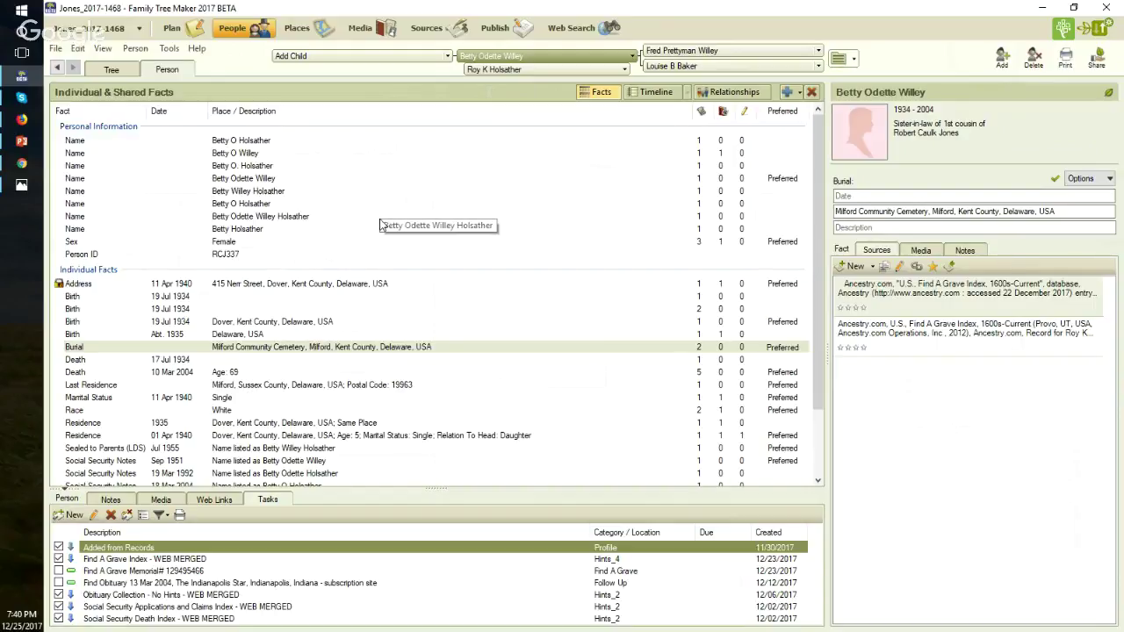
left_click(233, 298)
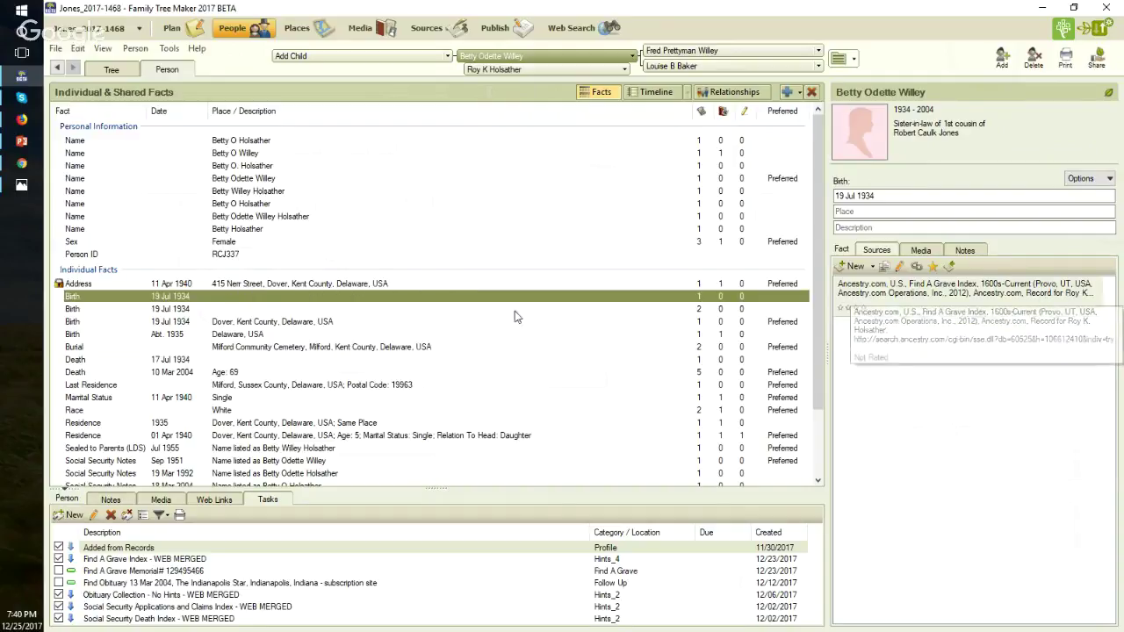
left_click(241, 310)
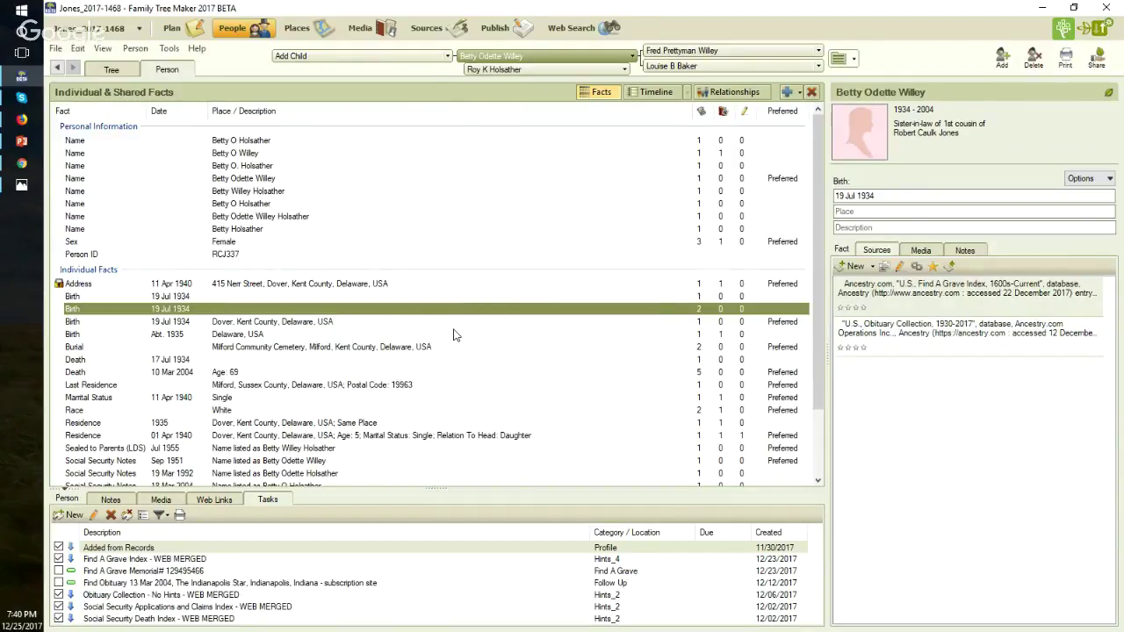
left_click(385, 359)
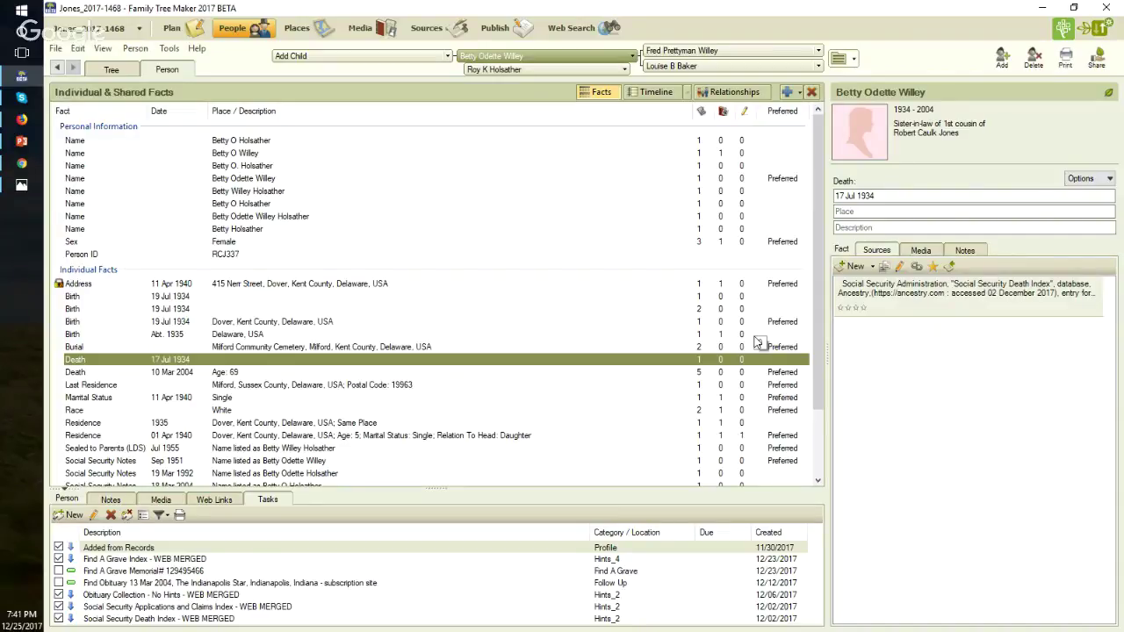
Go back to the family tree, check the husband, and open the wife's Ancestry hint
left_click(112, 70)
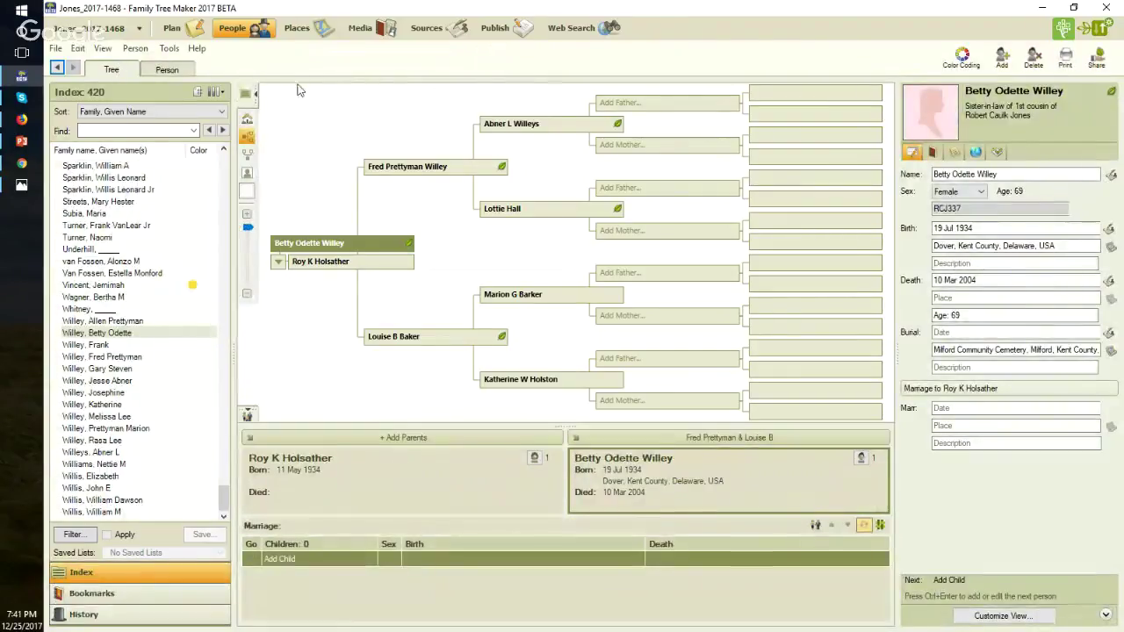
left_click(167, 74)
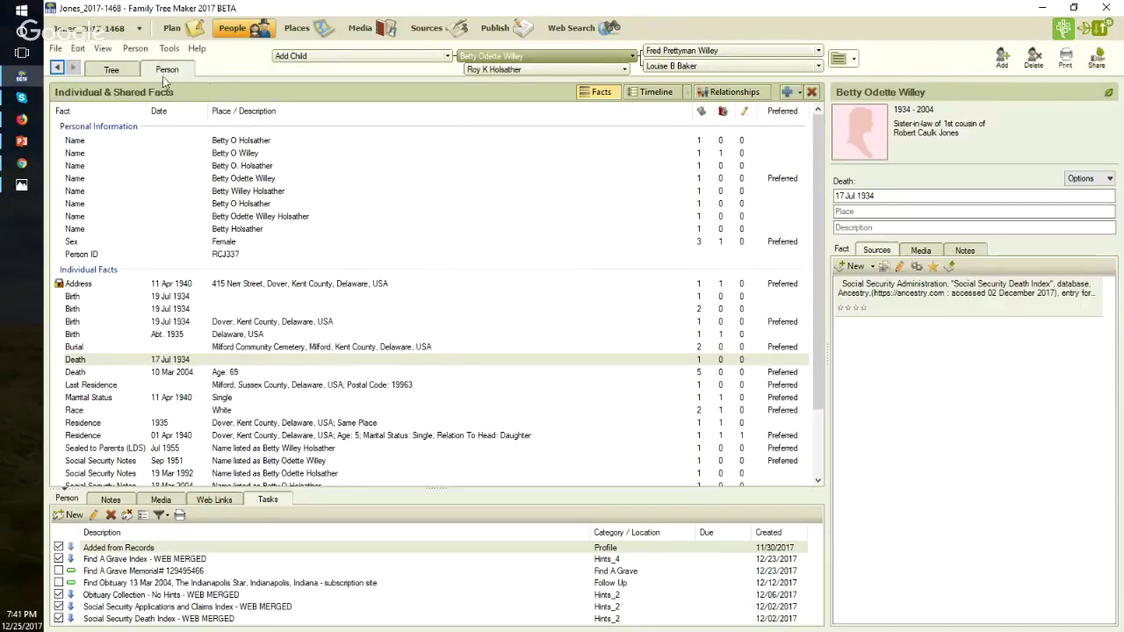
left_click(111, 70)
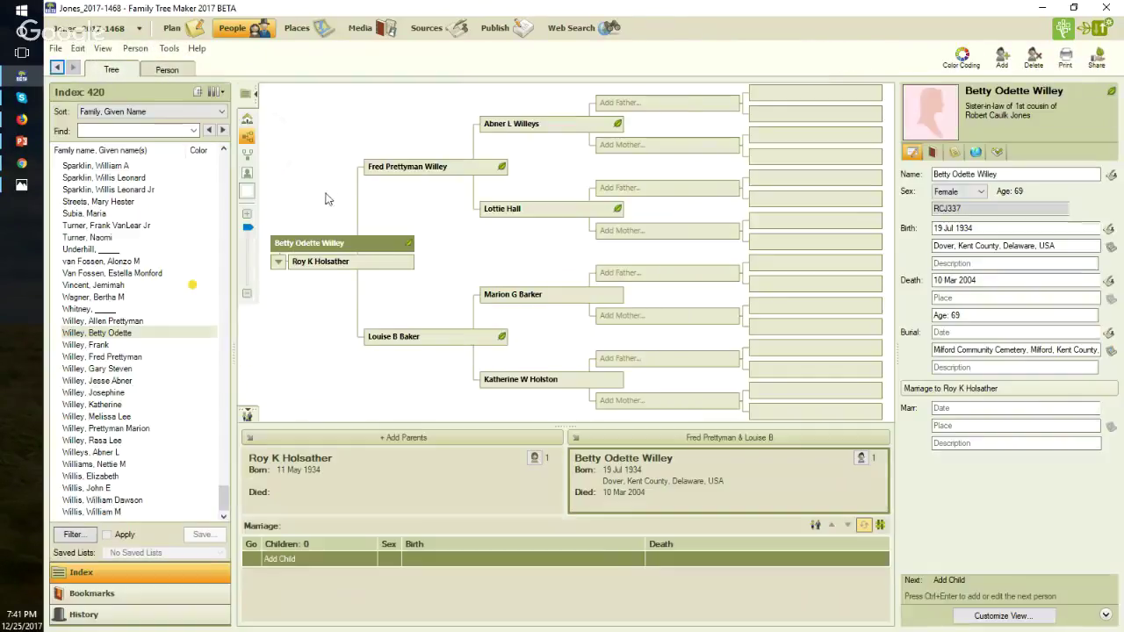
left_click(325, 264)
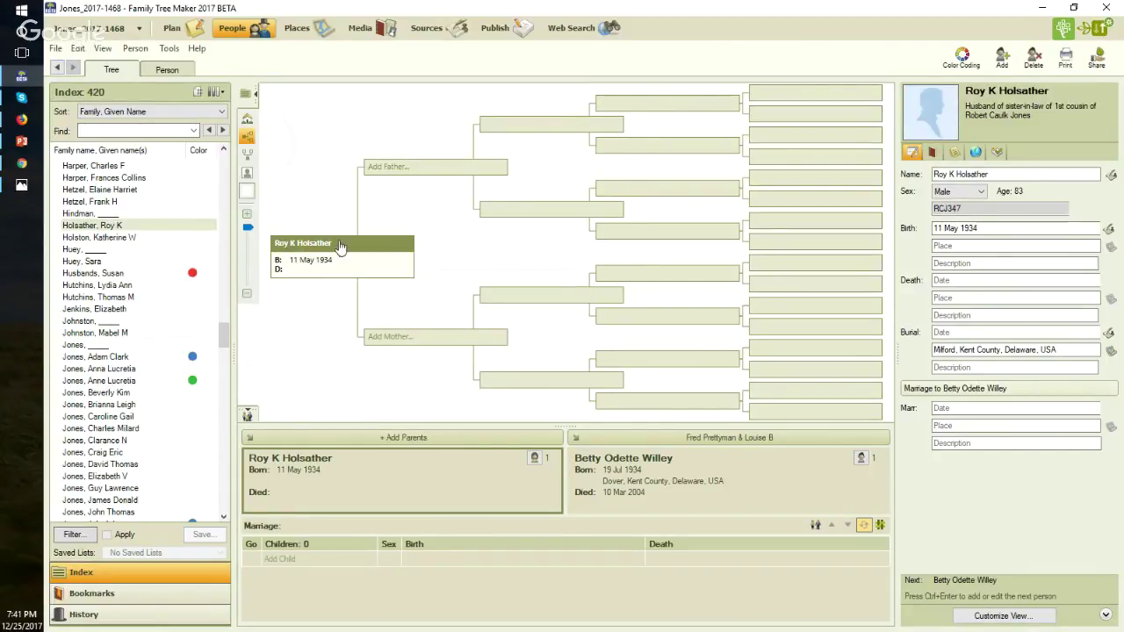
left_click(330, 268)
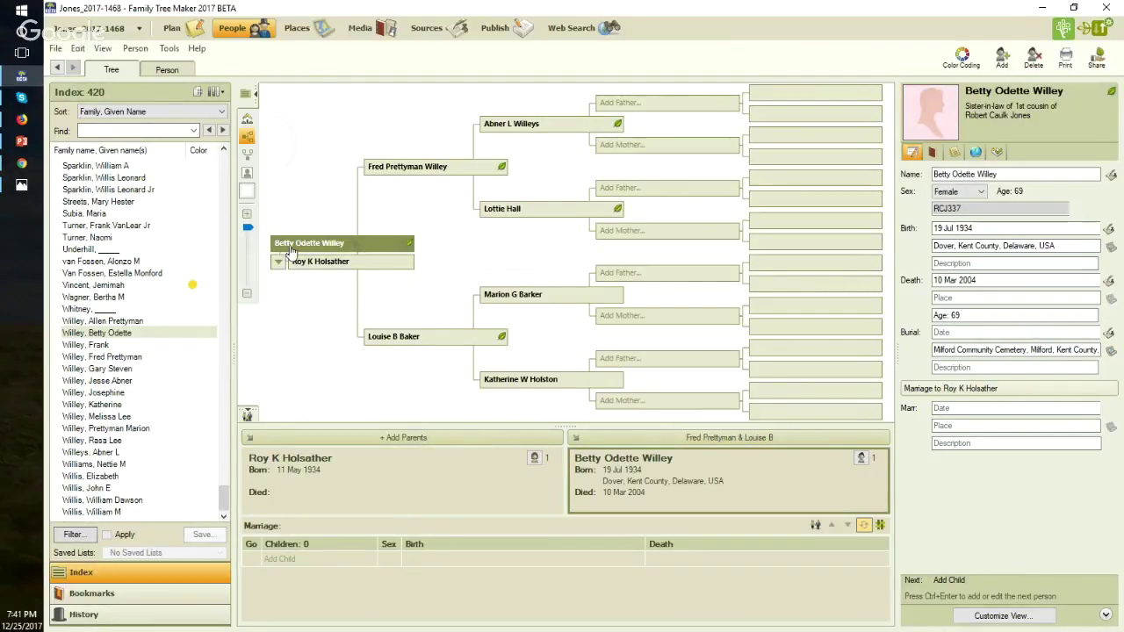
mouse_move(297, 248)
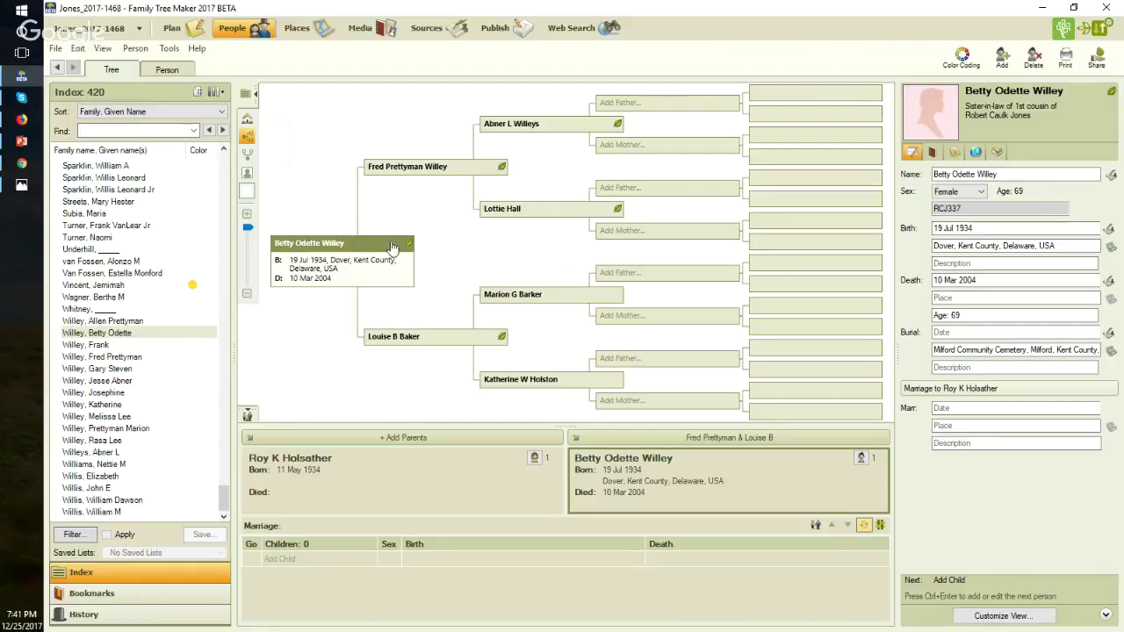
mouse_move(408, 247)
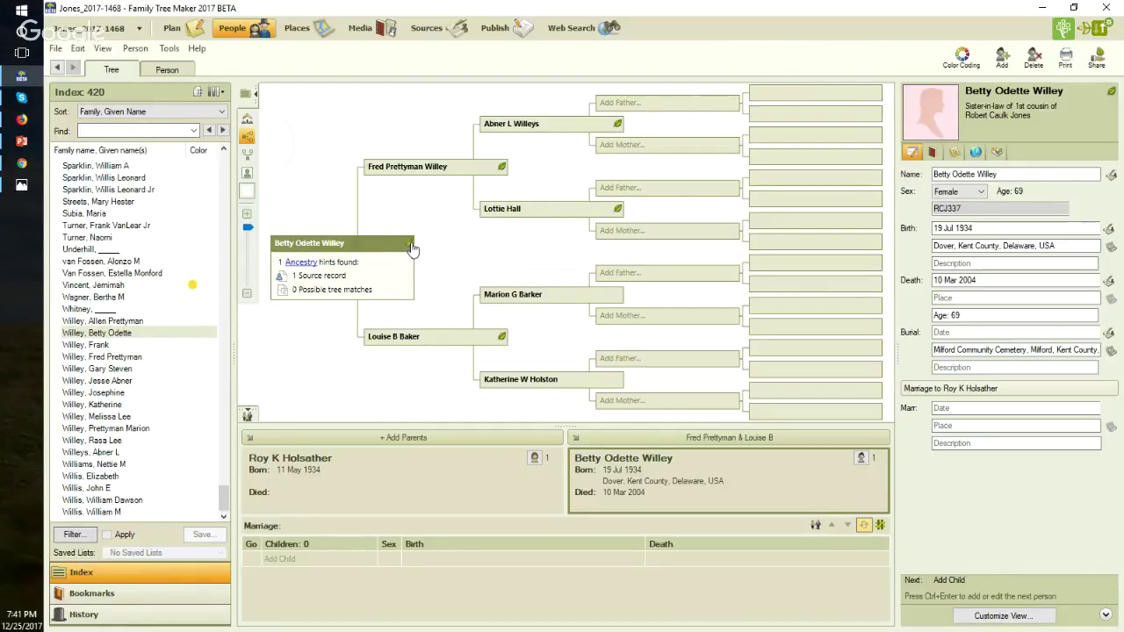
left_click(408, 247)
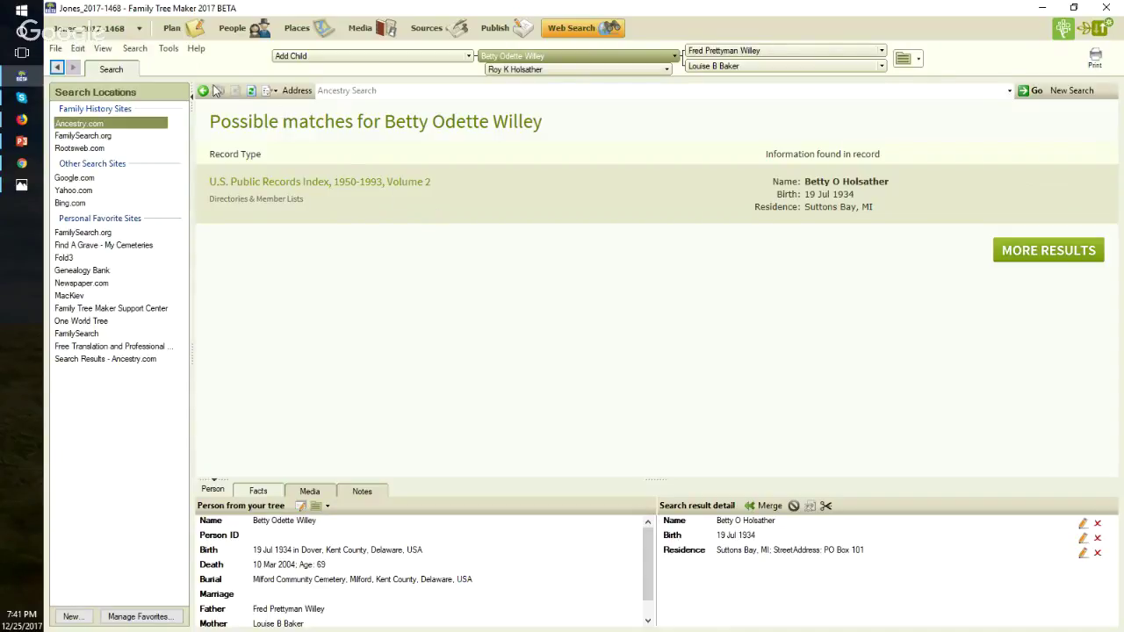
Return to the wife's individual facts and review her Find A Grave Index note entry and her task list
left_click(231, 30)
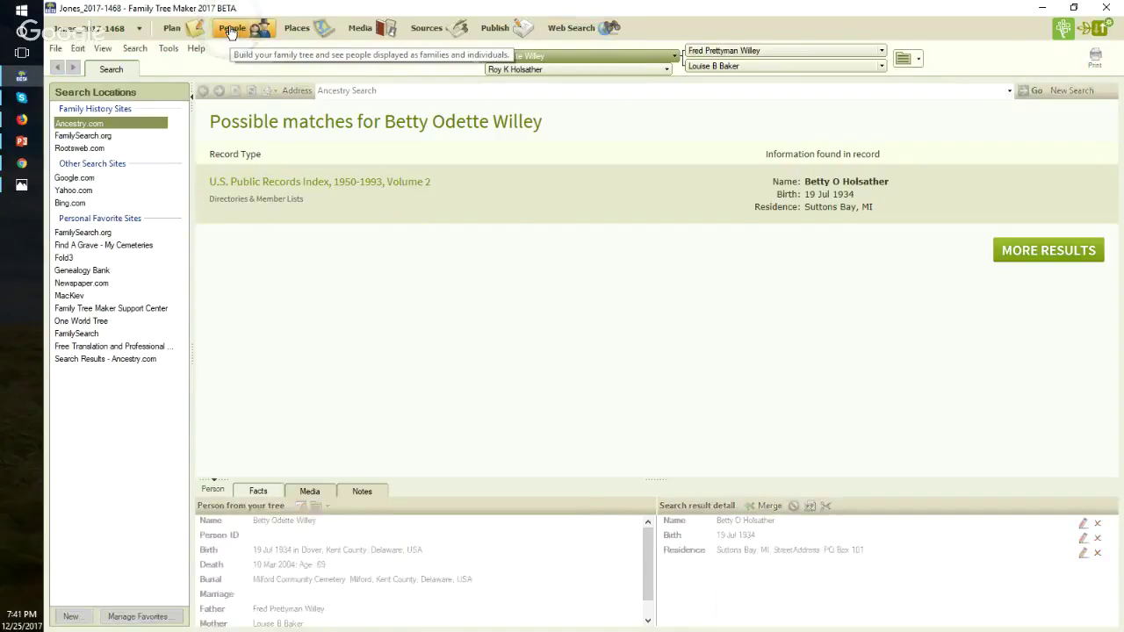
left_click(161, 74)
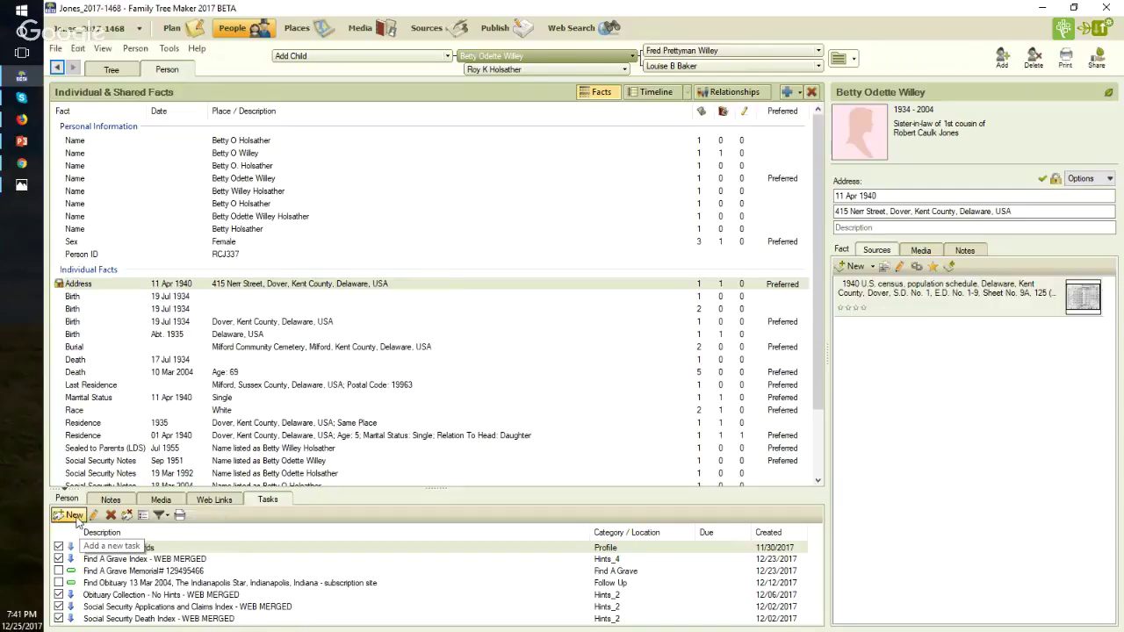
left_click(110, 500)
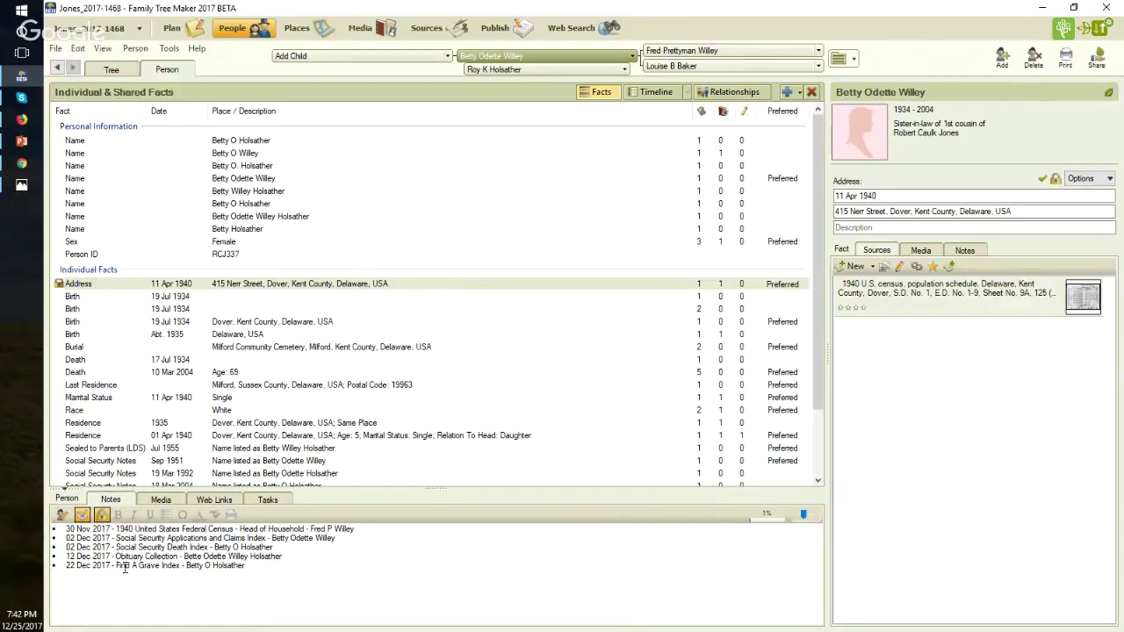
left_click(267, 575)
left_click_drag(268, 575, 65, 566)
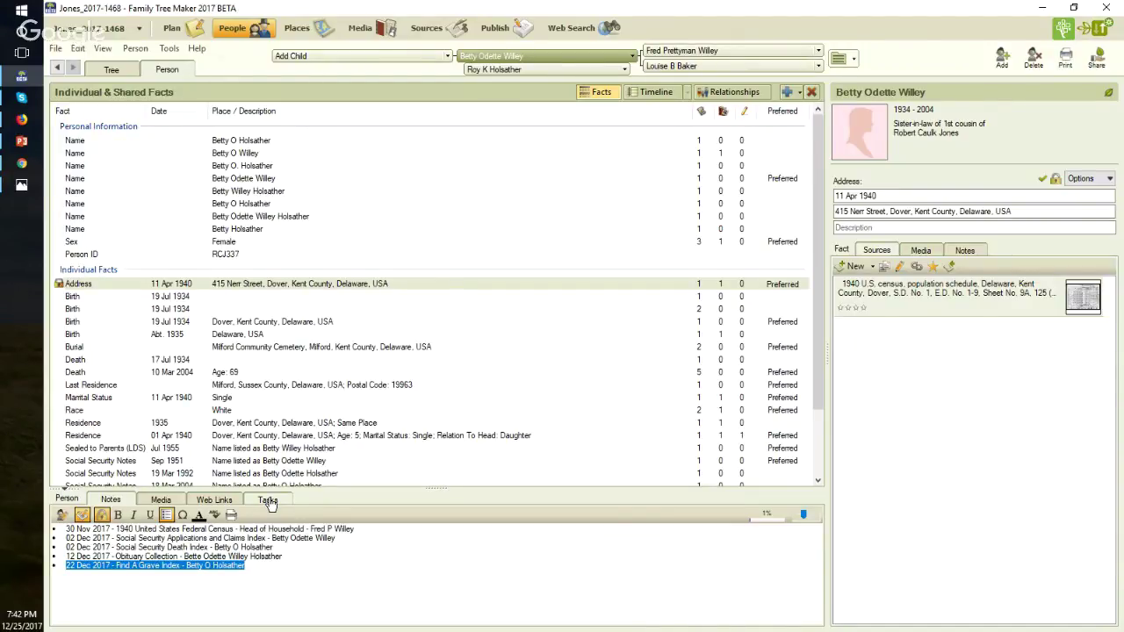
left_click(269, 501)
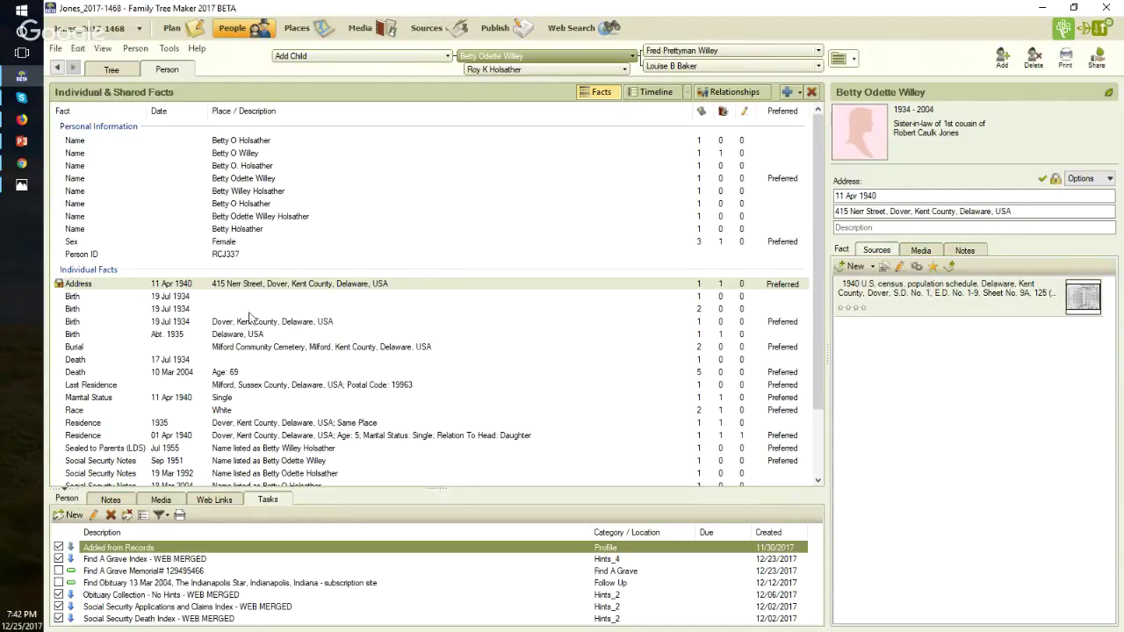
Compare the source citations on the wife's two placeless birth facts, and switch to the open title slide window
left_click(200, 298)
left_click(202, 309)
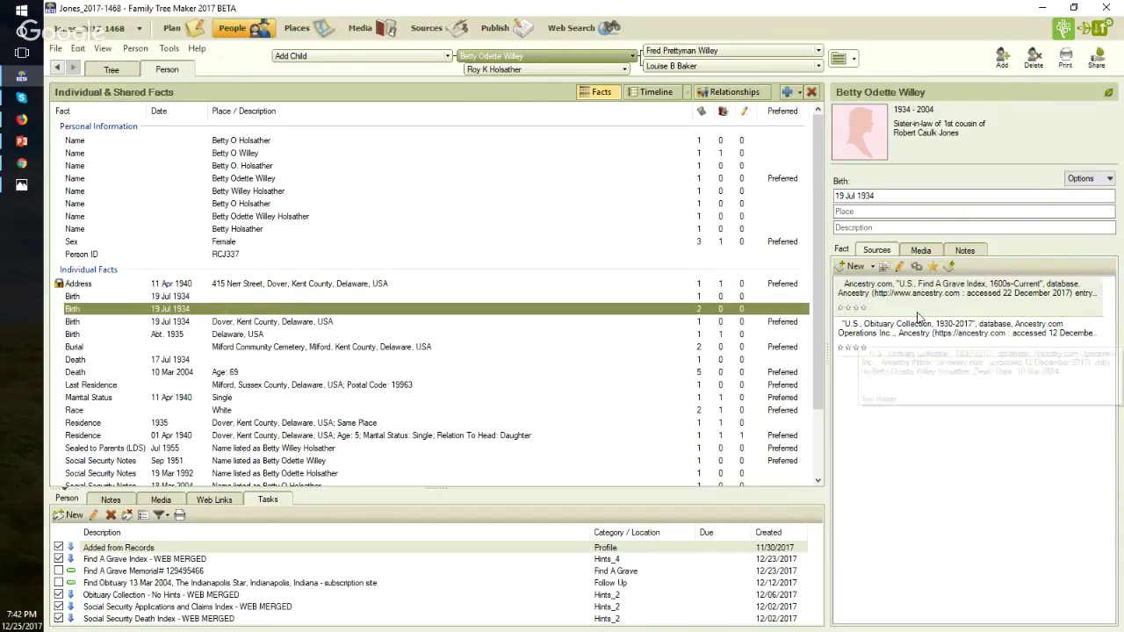
left_click(232, 300)
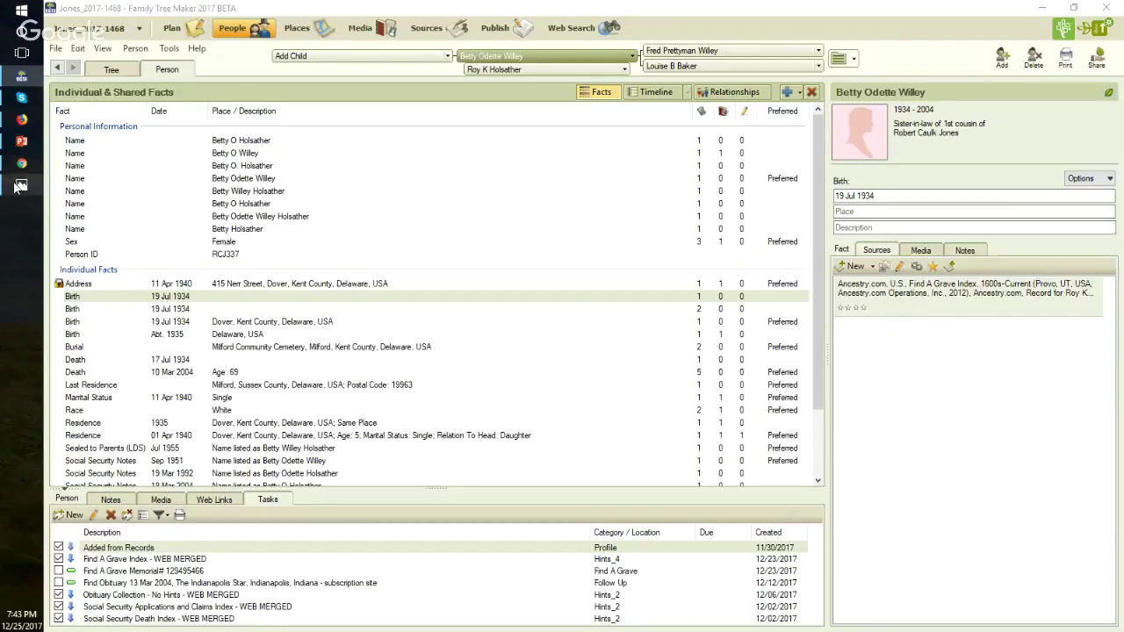
mouse_move(21, 187)
left_click(186, 196)
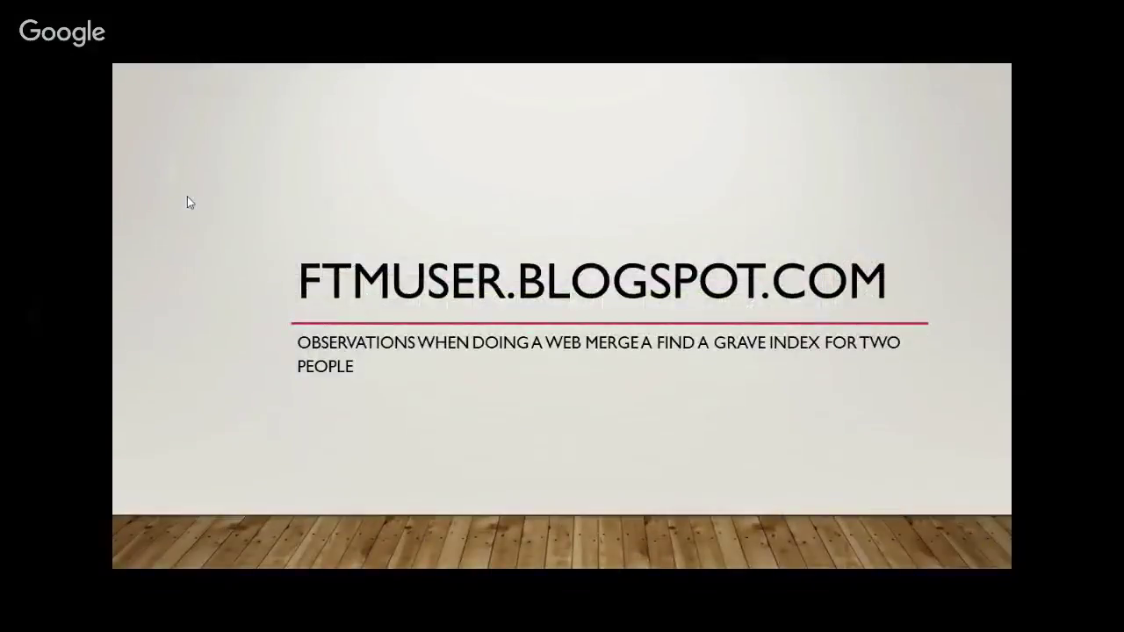